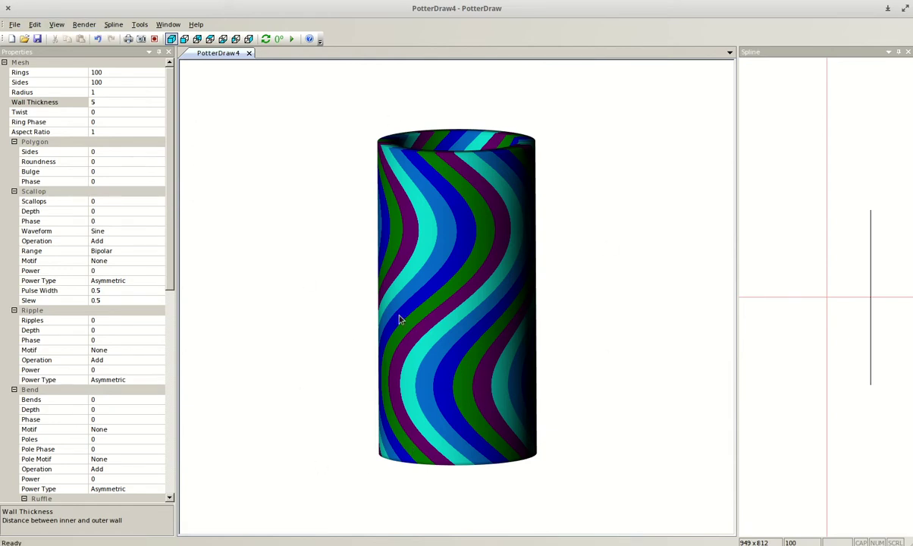
Turn off texture rendering so the cylinder is displayed in plain grey
{"action": "left_click_drag", "start_coordinate": [460, 194], "coordinate": [496, 218]}
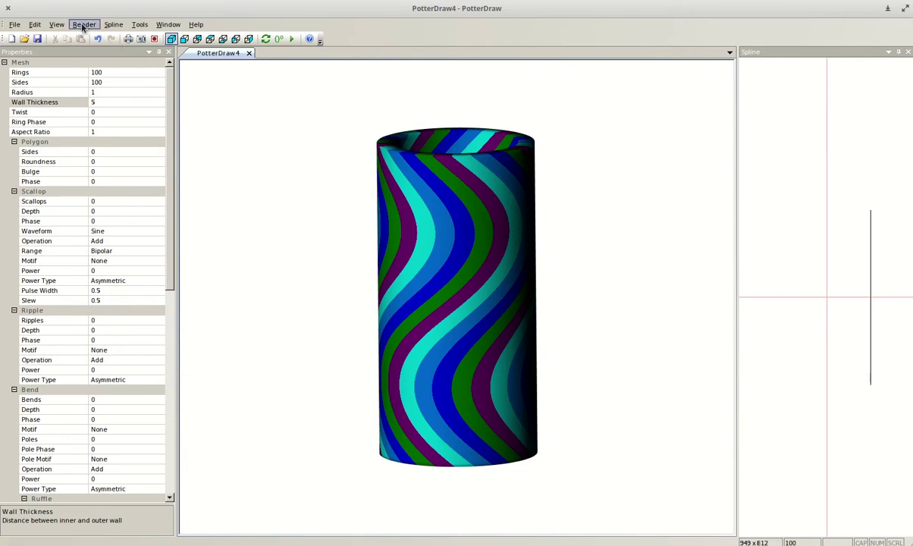
{"action": "left_click", "coordinate": [82, 27]}
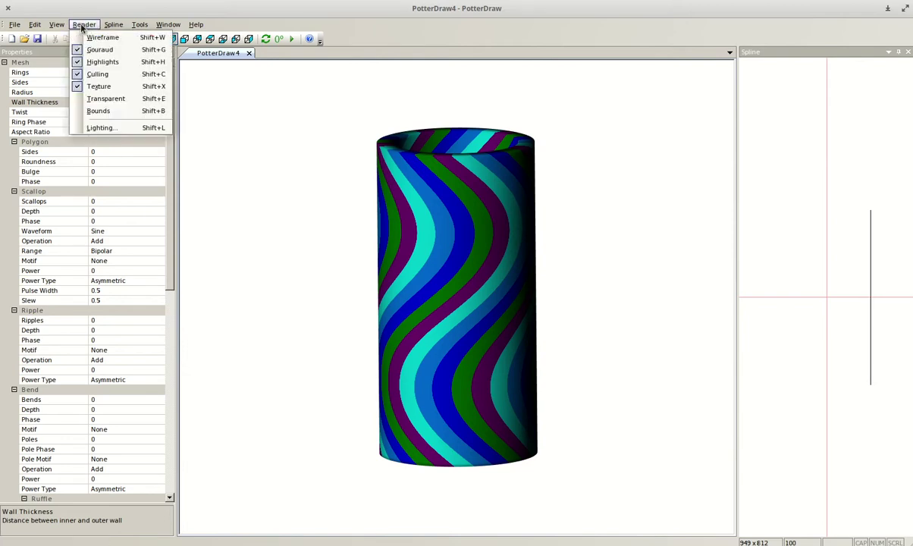
{"action": "left_click", "coordinate": [97, 86]}
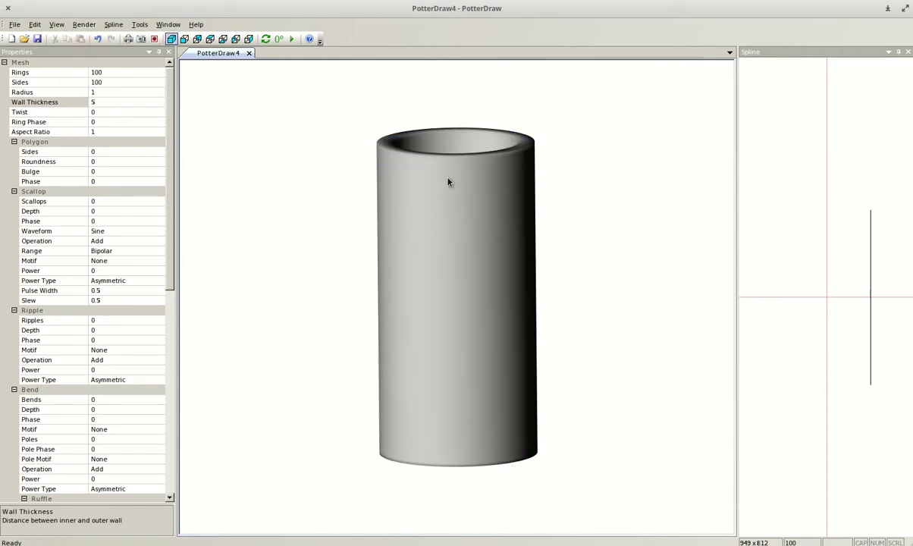
Set the mesh's wall thickness to 2
{"action": "mouse_move", "coordinate": [499, 362]}
{"action": "left_mouse_down"}
{"action": "mouse_move", "coordinate": [499, 422]}
{"action": "mouse_move", "coordinate": [470, 374]}
{"action": "mouse_move", "coordinate": [498, 350]}
{"action": "mouse_move", "coordinate": [499, 365]}
{"action": "left_mouse_up"}
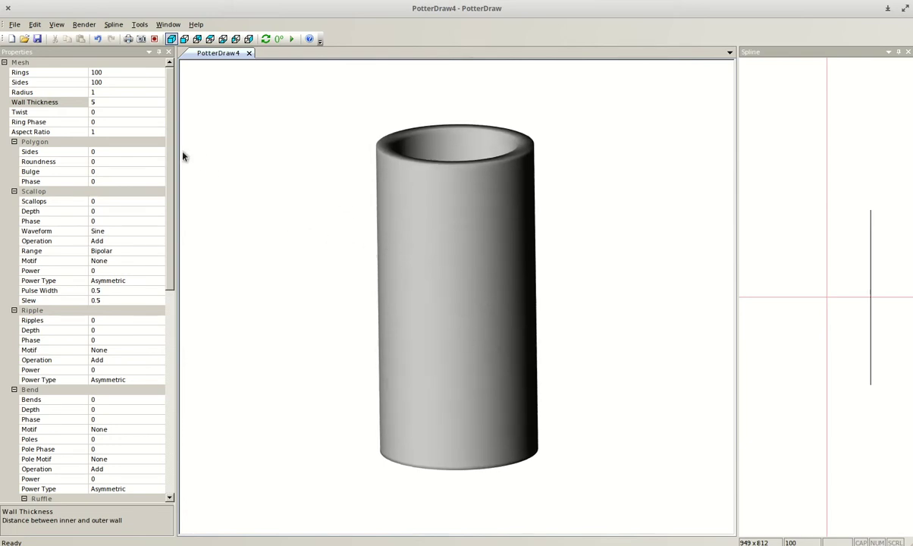
{"action": "left_click", "coordinate": [101, 103]}
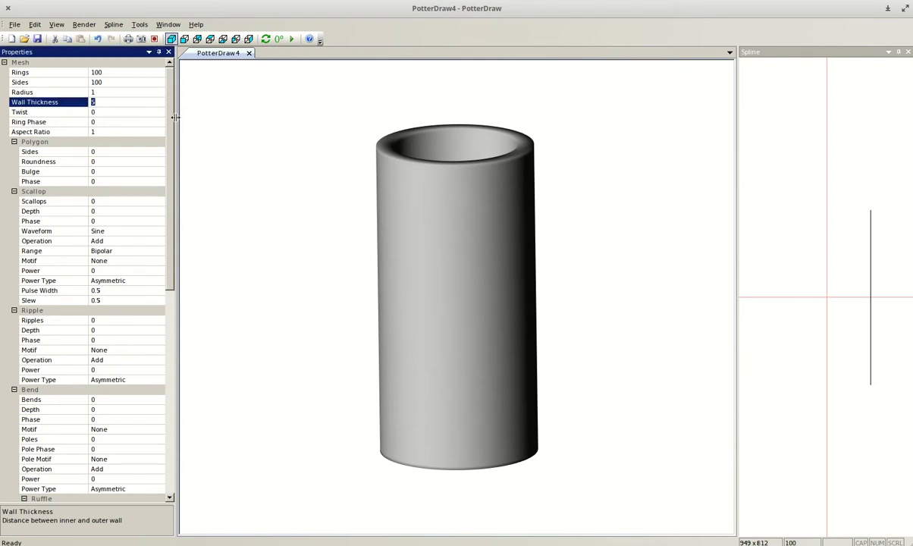
{"action": "type", "text": "2"}
{"action": "key", "text": "Return"}
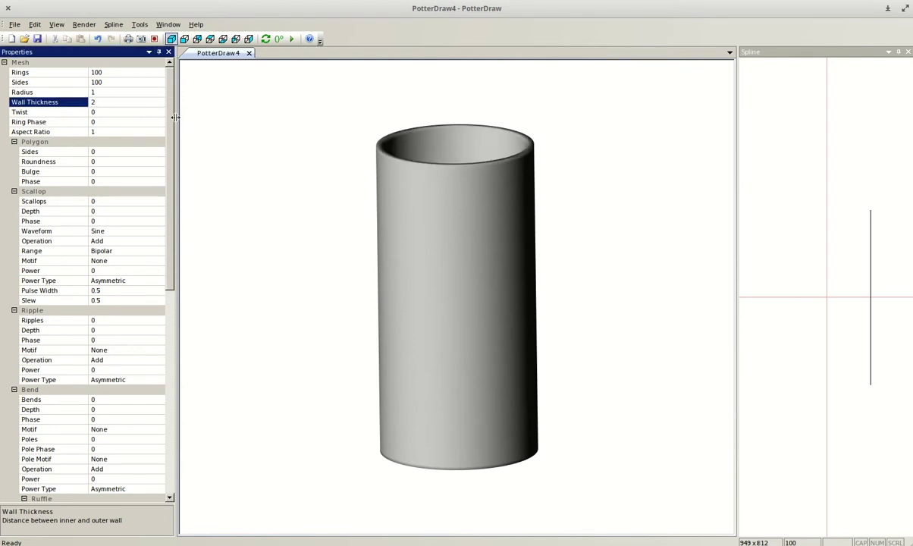
{"action": "left_click_drag", "start_coordinate": [428, 216], "coordinate": [419, 240]}
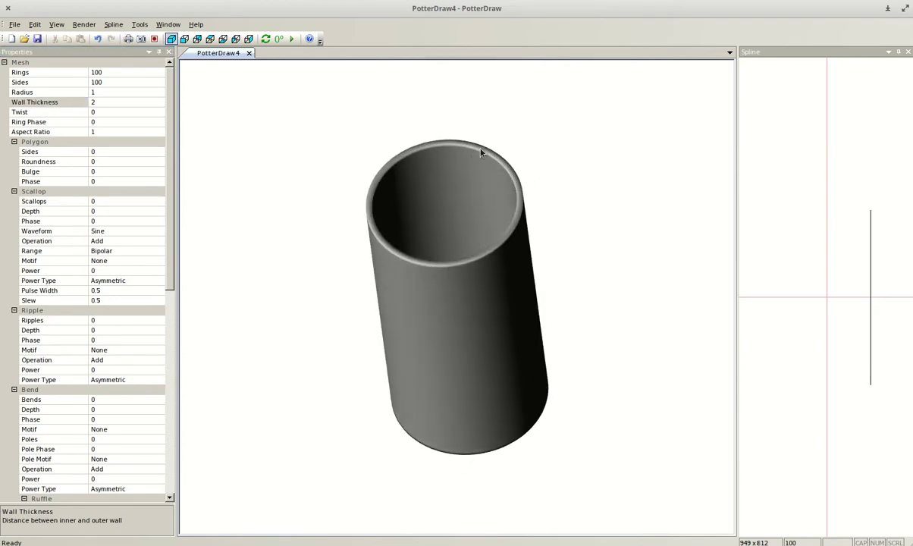
{"action": "mouse_move", "coordinate": [558, 293]}
{"action": "left_mouse_down"}
{"action": "mouse_move", "coordinate": [554, 320]}
{"action": "mouse_move", "coordinate": [567, 312]}
{"action": "mouse_move", "coordinate": [558, 257]}
{"action": "left_mouse_up"}
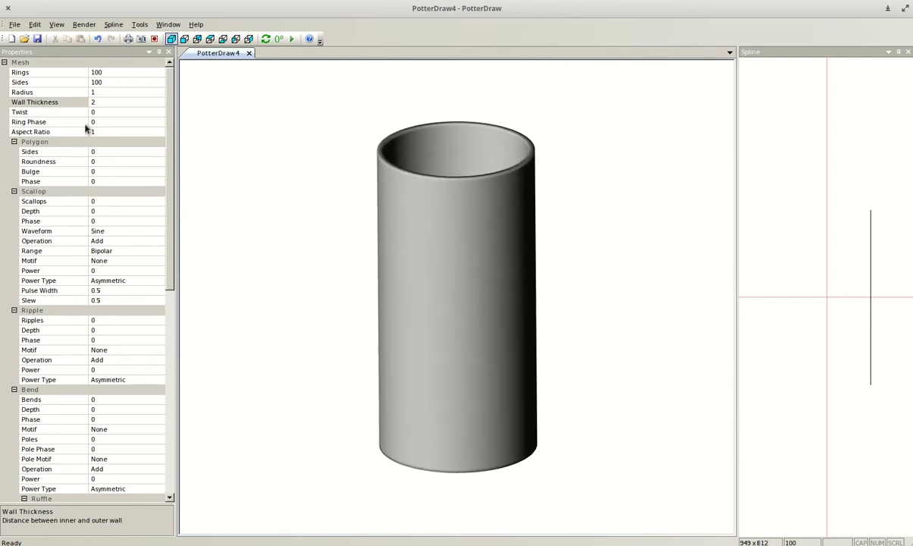
{"action": "scroll", "coordinate": [73, 447], "scroll_direction": "down", "scroll_amount": 2}
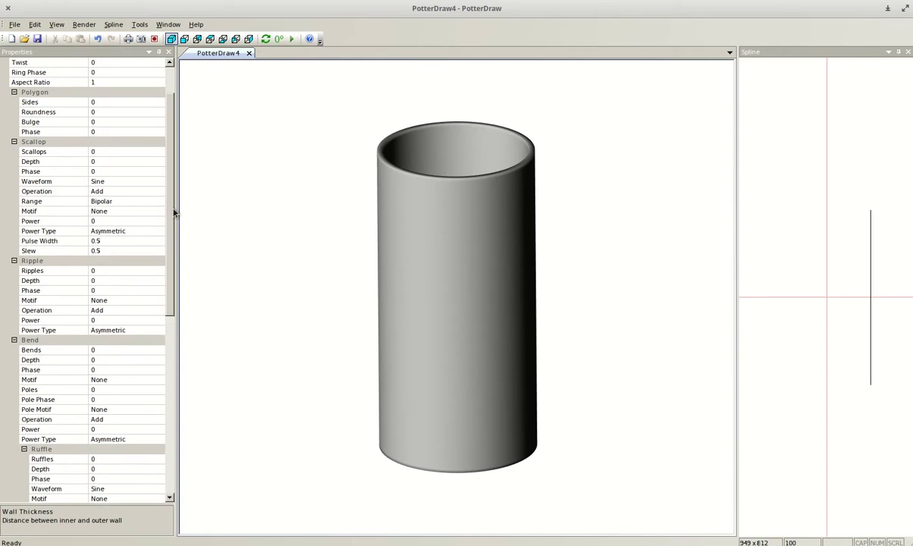
{"action": "left_click_drag", "start_coordinate": [167, 235], "coordinate": [165, 197]}
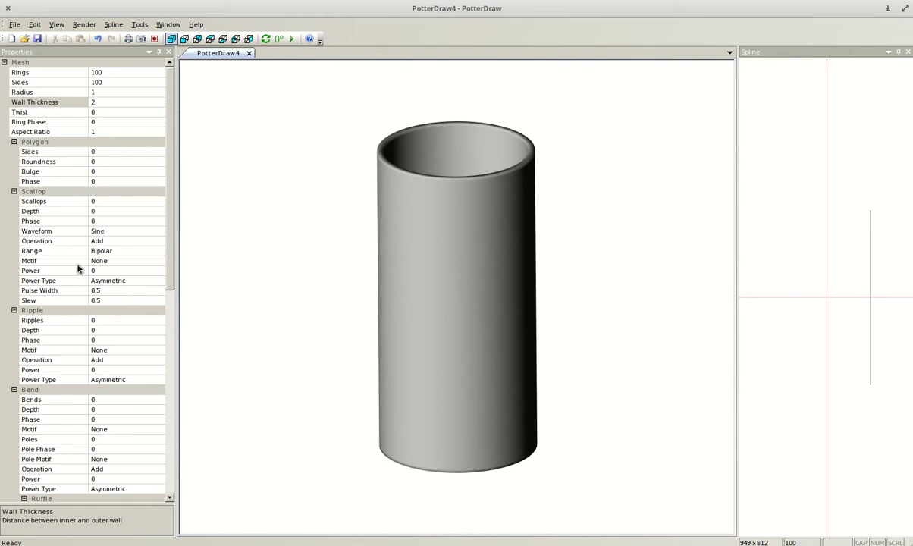
Curve the profile spline by pulling a handle outward from its top node and another inward from its bottom node
{"action": "left_click", "coordinate": [872, 288]}
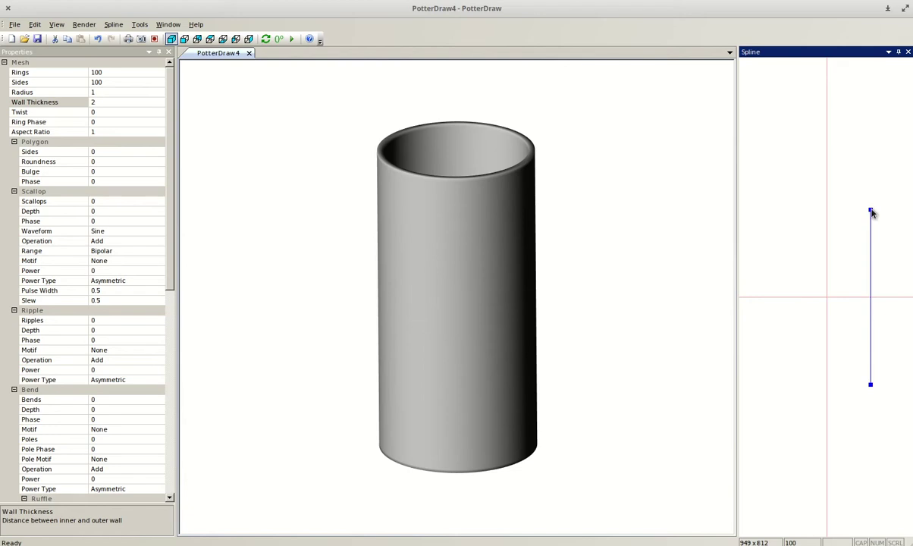
{"action": "left_click_drag", "start_coordinate": [872, 213], "coordinate": [891, 212]}
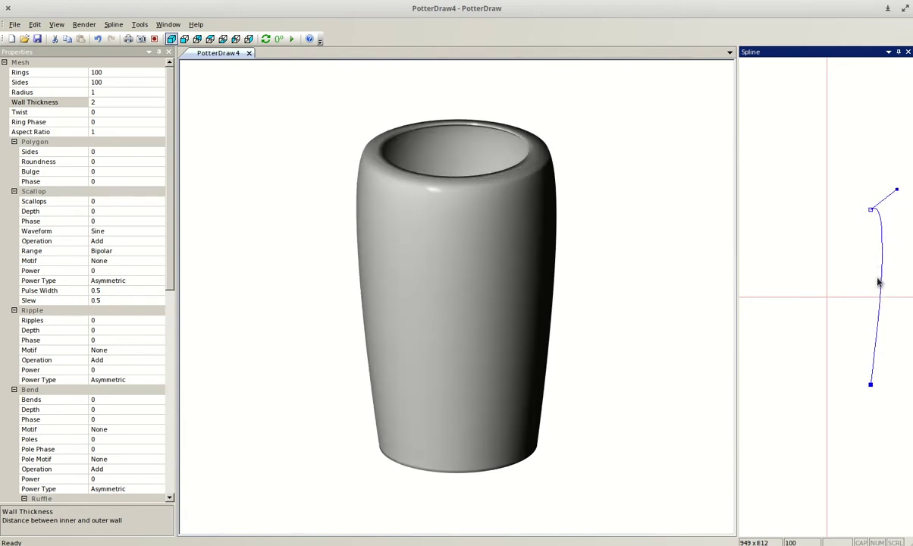
{"action": "left_click_drag", "start_coordinate": [870, 386], "coordinate": [836, 400]}
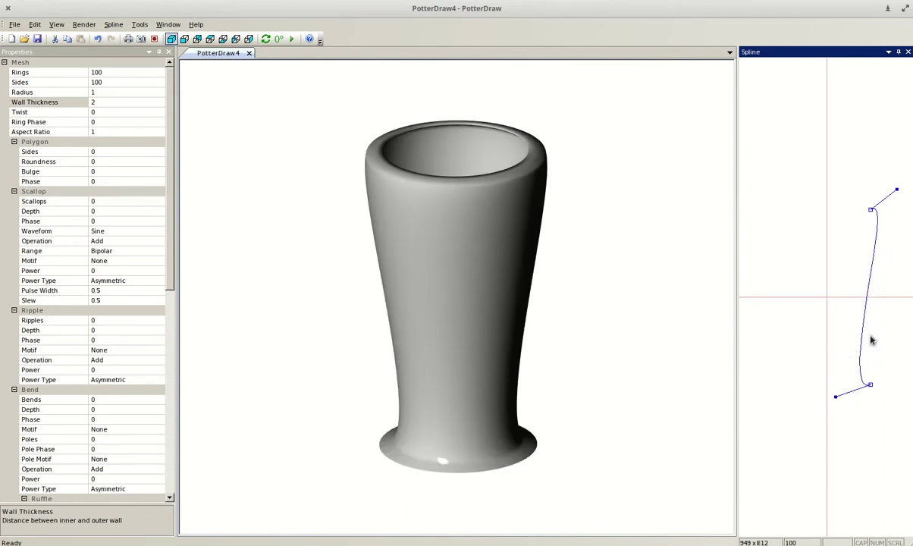
{"action": "left_click_drag", "start_coordinate": [666, 326], "coordinate": [616, 311]}
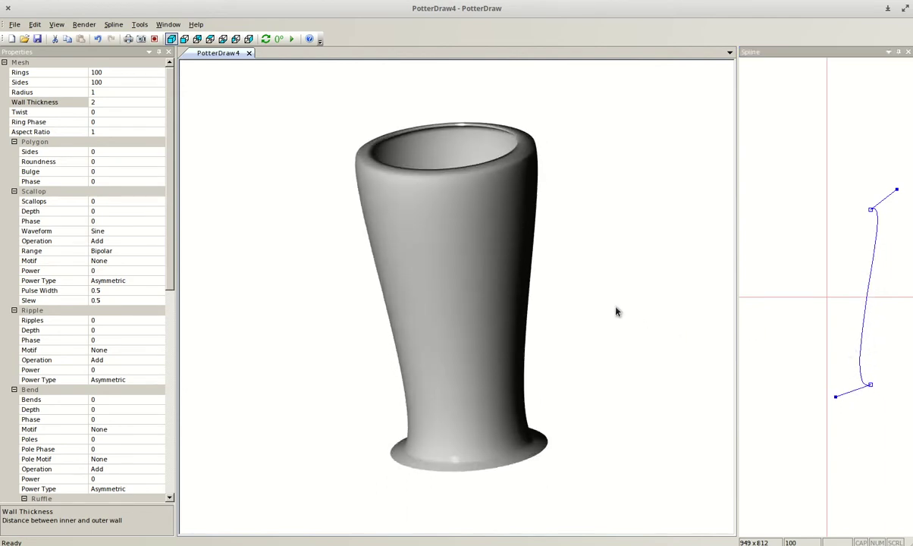
Add a node midway along the profile, raise it inward as a neck, and swing the top node's handle inward and up
{"action": "right_click", "coordinate": [865, 307]}
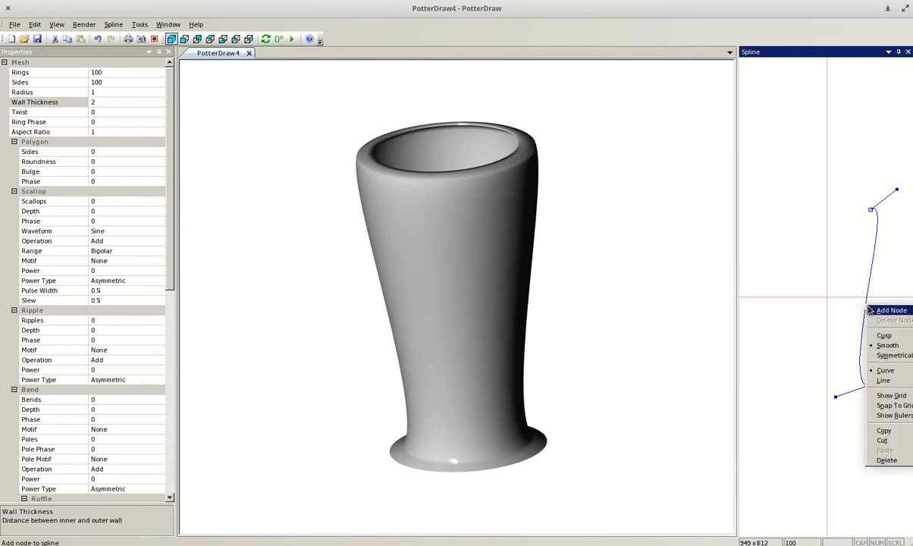
{"action": "left_click", "coordinate": [891, 310]}
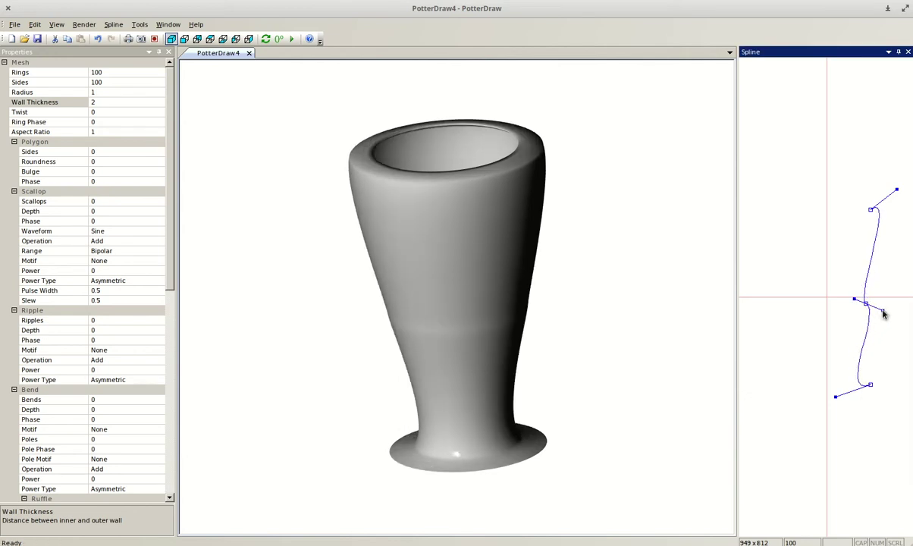
{"action": "left_click_drag", "start_coordinate": [858, 301], "coordinate": [855, 265]}
{"action": "left_click_drag", "start_coordinate": [733, 325], "coordinate": [660, 354]}
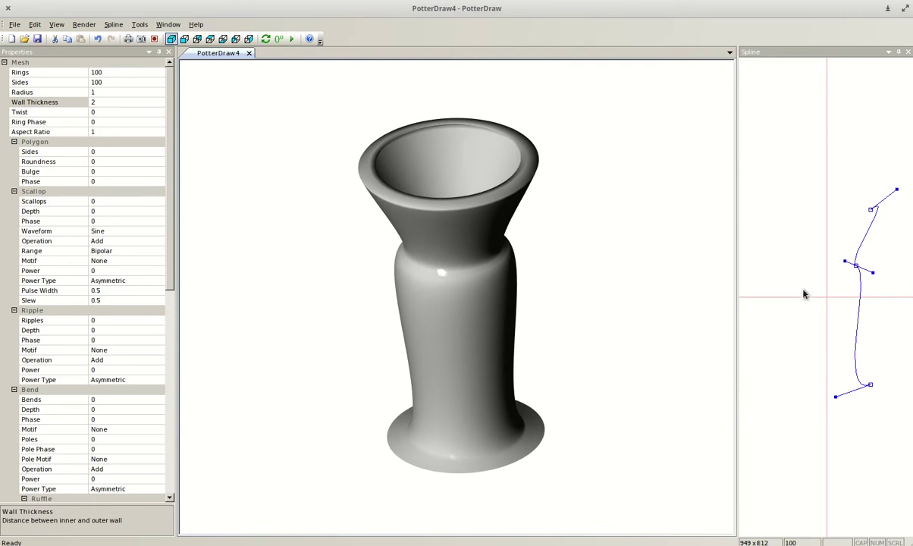
{"action": "left_click_drag", "start_coordinate": [896, 189], "coordinate": [862, 160]}
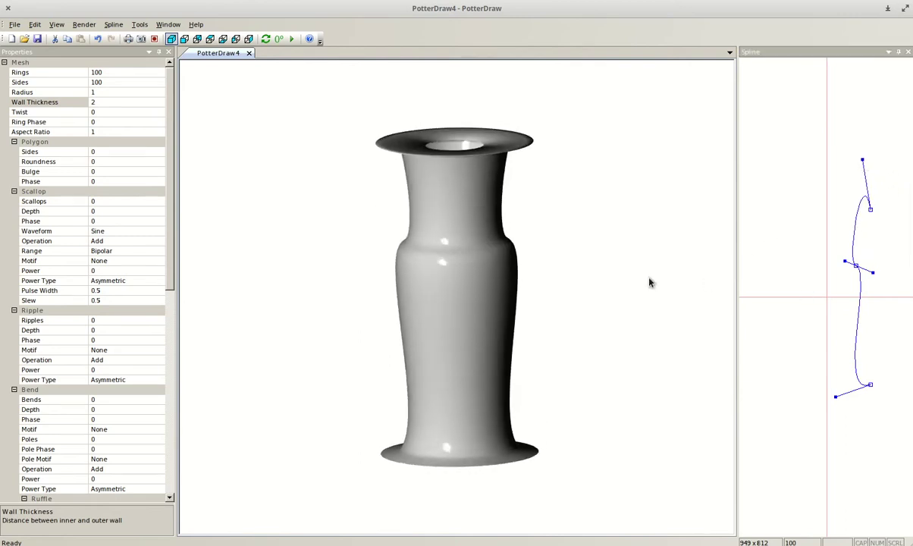
{"action": "mouse_move", "coordinate": [649, 282]}
{"action": "left_mouse_down"}
{"action": "mouse_move", "coordinate": [644, 265]}
{"action": "mouse_move", "coordinate": [650, 287]}
{"action": "left_mouse_up"}
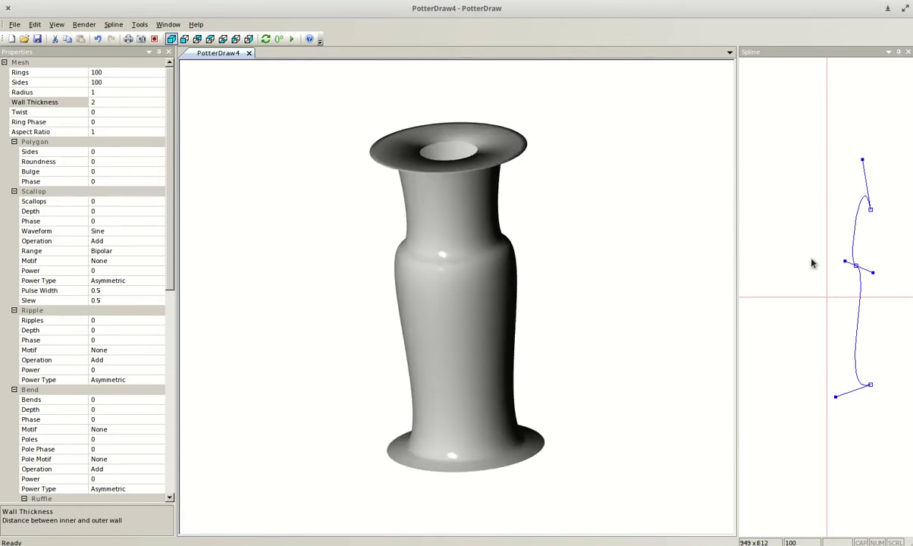
Convert both the lower and upper profile segments from curves to straight lines
{"action": "right_click", "coordinate": [860, 309]}
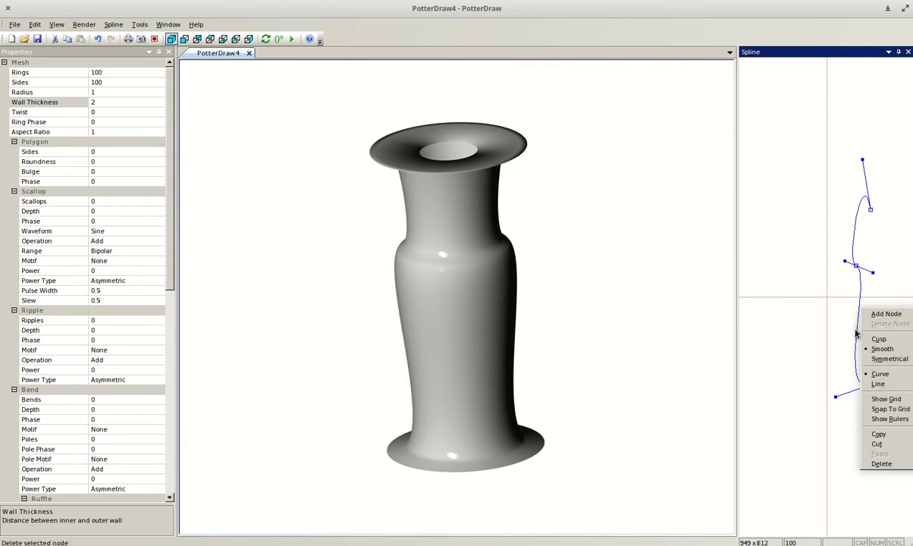
{"action": "left_click", "coordinate": [878, 385]}
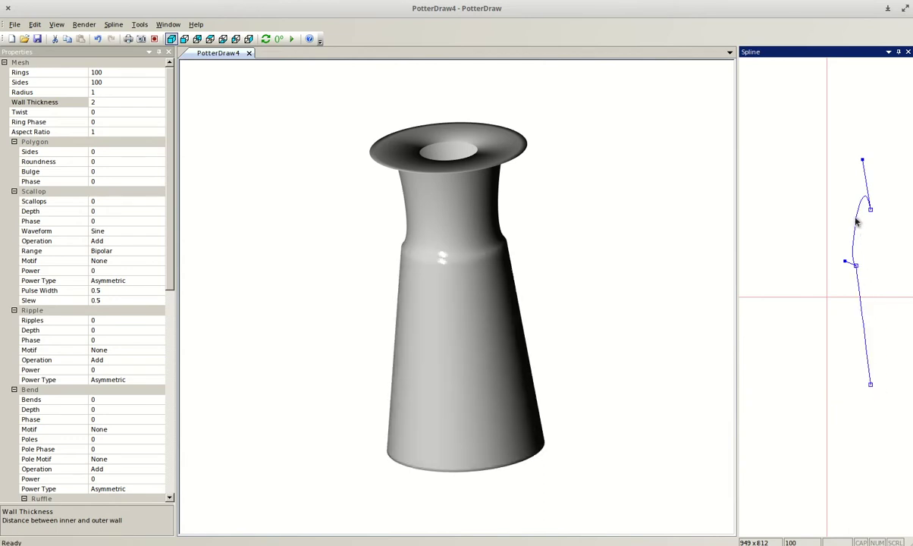
{"action": "right_click", "coordinate": [857, 221]}
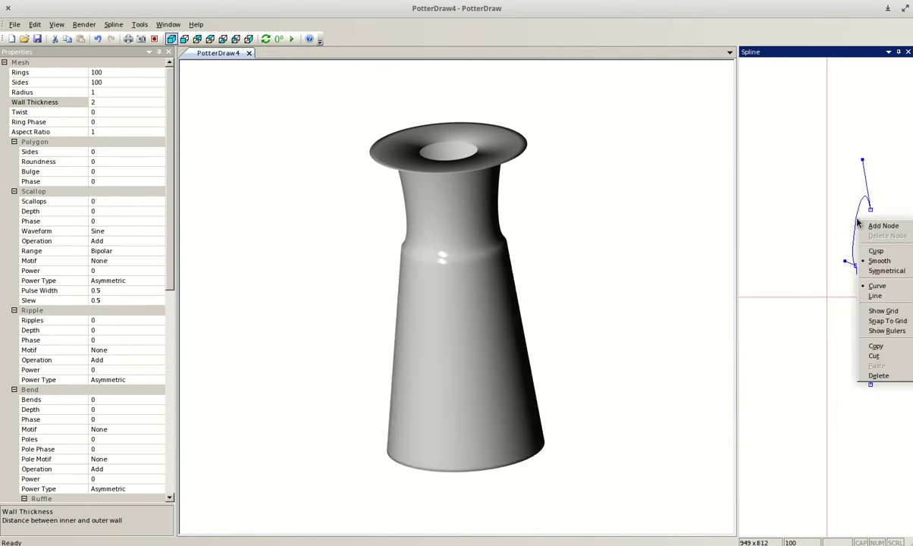
{"action": "left_click", "coordinate": [872, 296]}
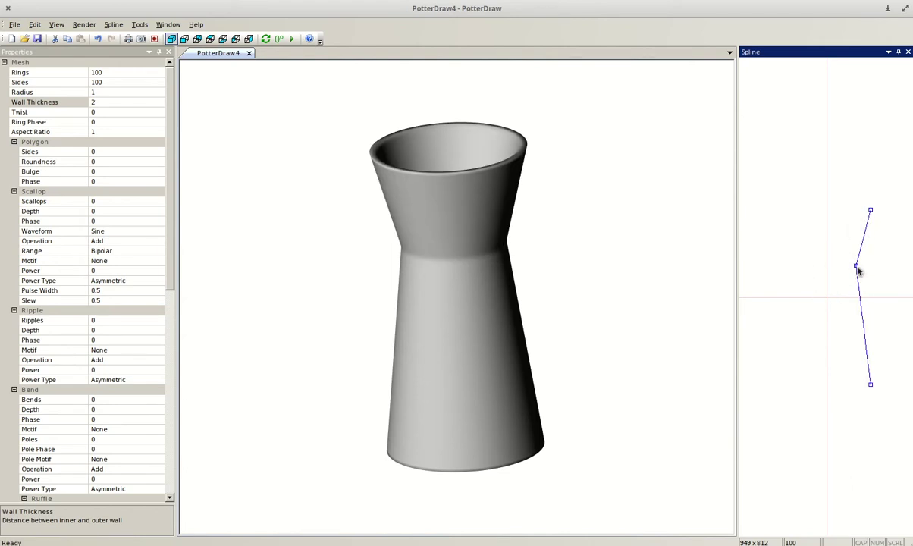
Move the neck node slightly inward and up, the bottom node inward and down, and the top node outward and up
{"action": "mouse_move", "coordinate": [856, 267]}
{"action": "left_mouse_down"}
{"action": "mouse_move", "coordinate": [884, 265]}
{"action": "mouse_move", "coordinate": [853, 264]}
{"action": "left_mouse_up"}
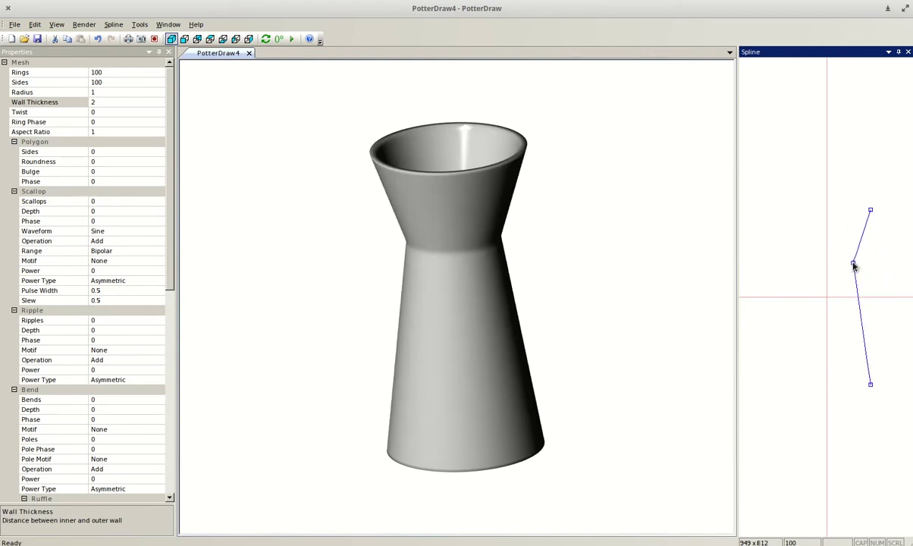
{"action": "left_click_drag", "start_coordinate": [872, 386], "coordinate": [866, 395]}
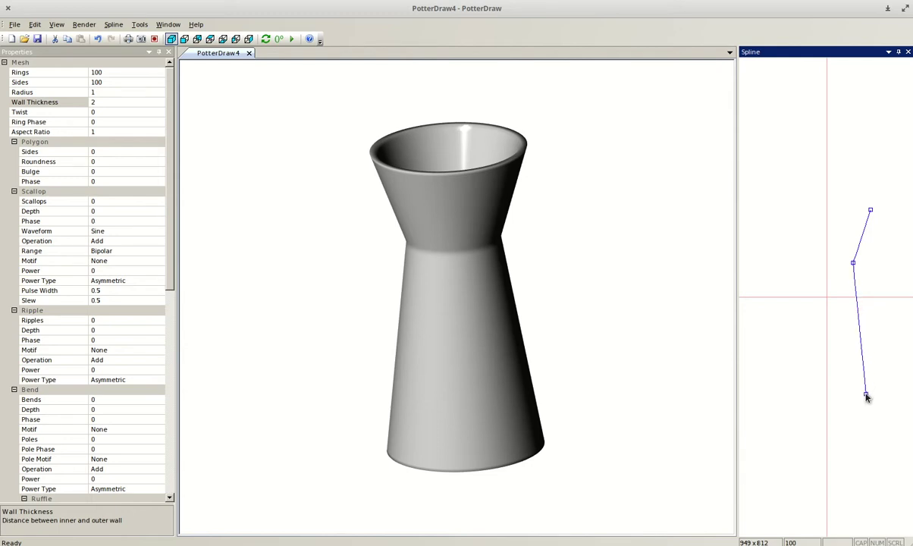
{"action": "left_click", "coordinate": [871, 213]}
{"action": "left_click_drag", "start_coordinate": [871, 213], "coordinate": [881, 195]}
{"action": "left_click_drag", "start_coordinate": [565, 254], "coordinate": [574, 318]}
{"action": "left_click_drag", "start_coordinate": [611, 347], "coordinate": [614, 275]}
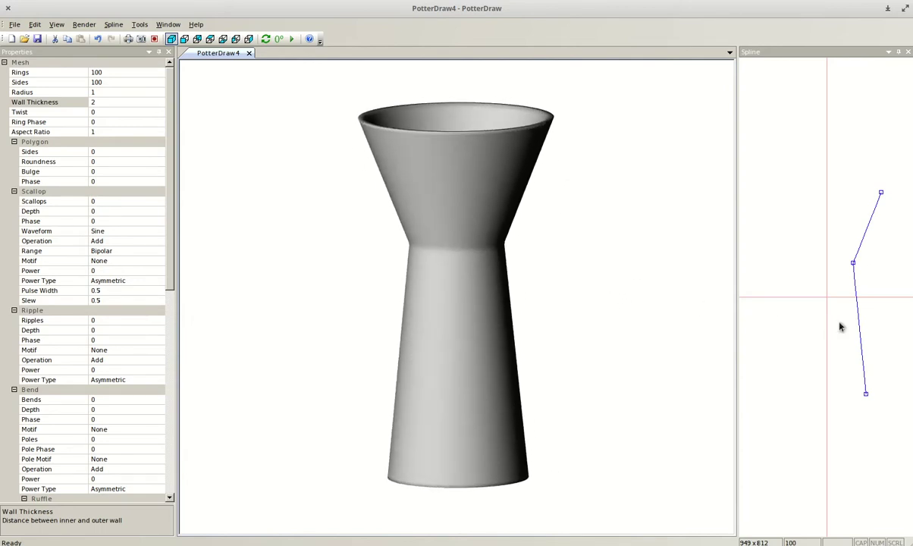
Reshape the profile into a cup by moving the middle node outward near the base, lowering the top node and shifting the profile up
{"action": "left_click_drag", "start_coordinate": [853, 264], "coordinate": [884, 369]}
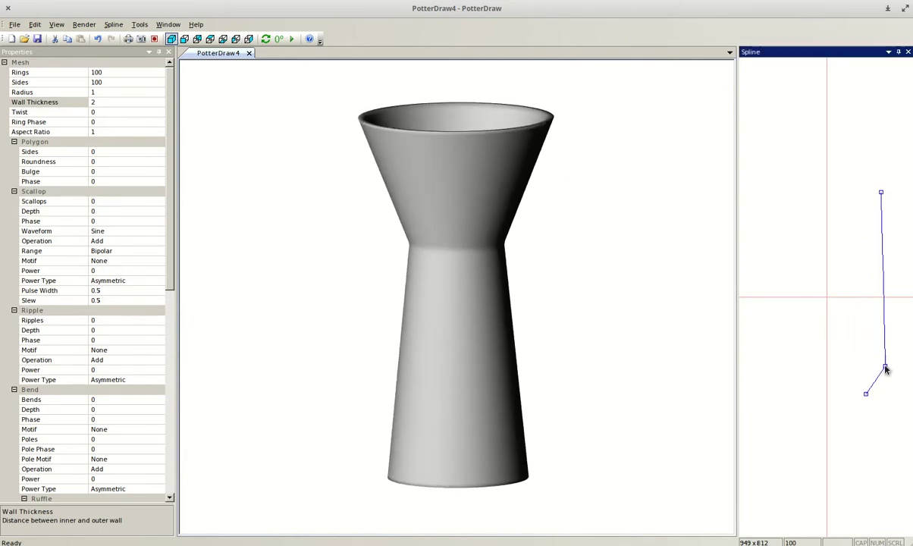
{"action": "left_click_drag", "start_coordinate": [881, 193], "coordinate": [881, 216]}
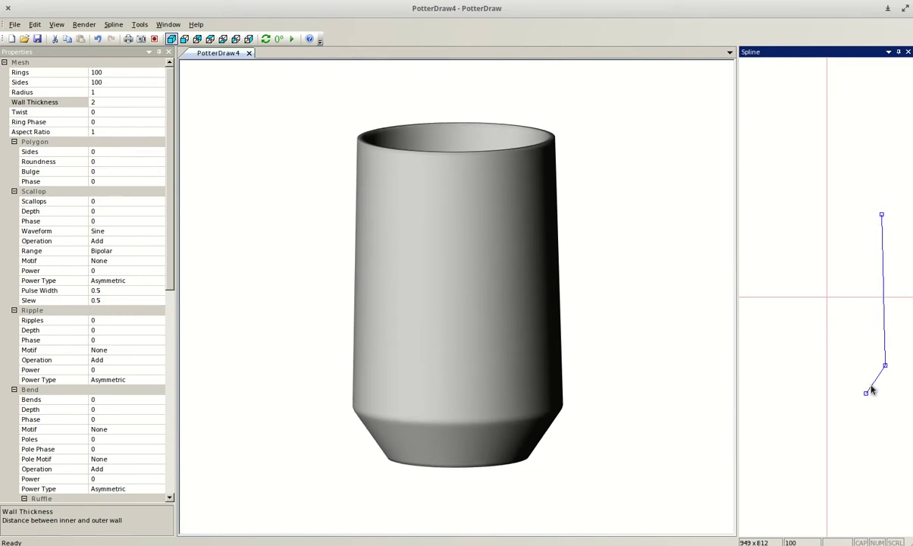
{"action": "left_click_drag", "start_coordinate": [871, 390], "coordinate": [869, 367]}
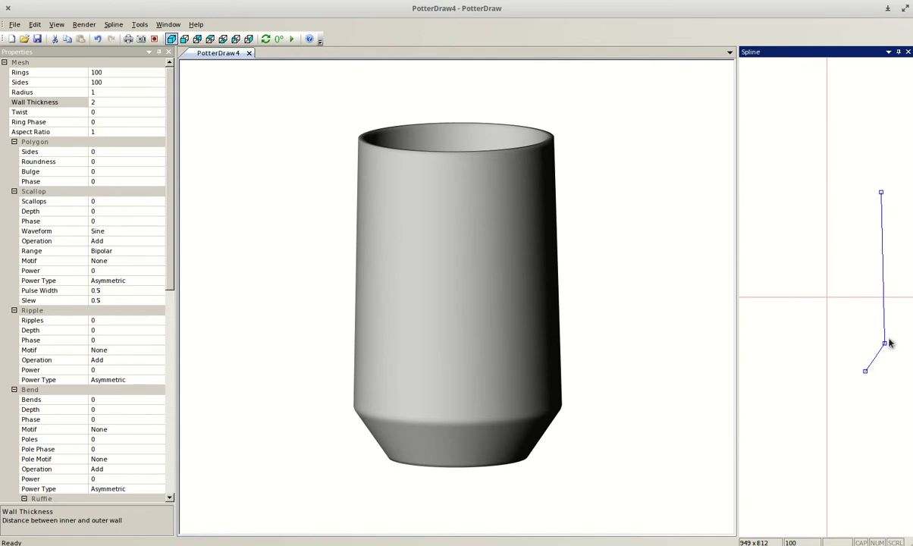
{"action": "mouse_move", "coordinate": [885, 343]}
{"action": "left_mouse_down"}
{"action": "mouse_move", "coordinate": [864, 345]}
{"action": "mouse_move", "coordinate": [881, 346]}
{"action": "mouse_move", "coordinate": [875, 340]}
{"action": "mouse_move", "coordinate": [882, 351]}
{"action": "left_mouse_up"}
Add a node on the slanted bottom segment and position it slightly lower to round the cup's base
{"action": "right_click", "coordinate": [875, 364]}
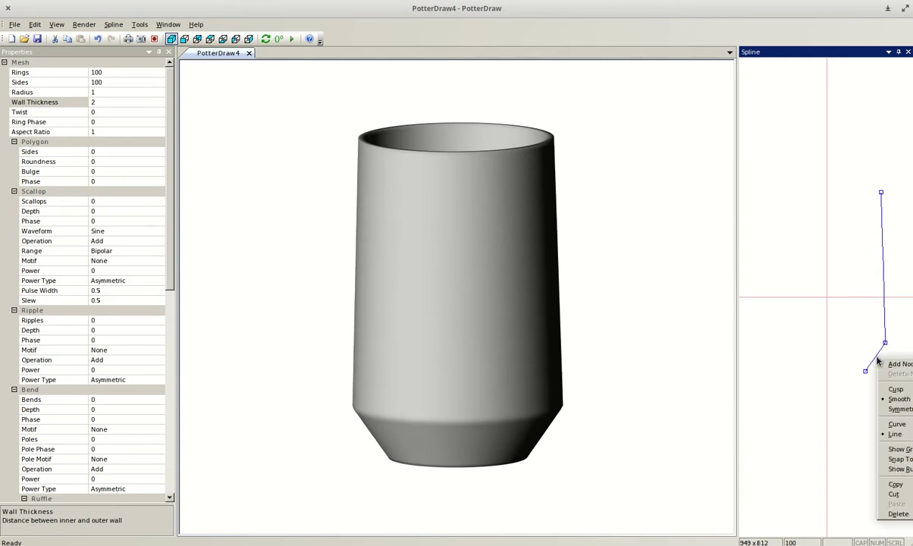
{"action": "left_click", "coordinate": [882, 364]}
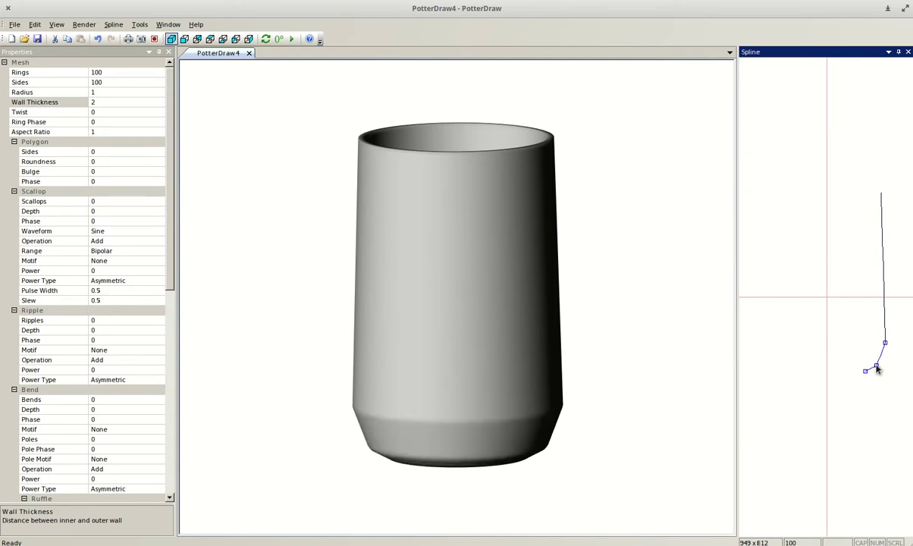
{"action": "left_click_drag", "start_coordinate": [725, 380], "coordinate": [684, 369]}
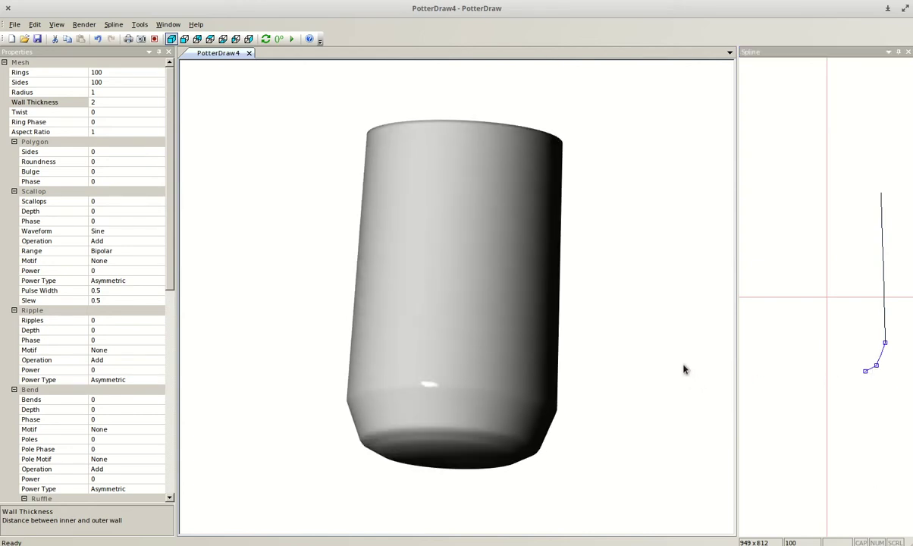
Add another node on the lowest profile segment and place it just above the bottom node to form a small foot
{"action": "right_click", "coordinate": [869, 373]}
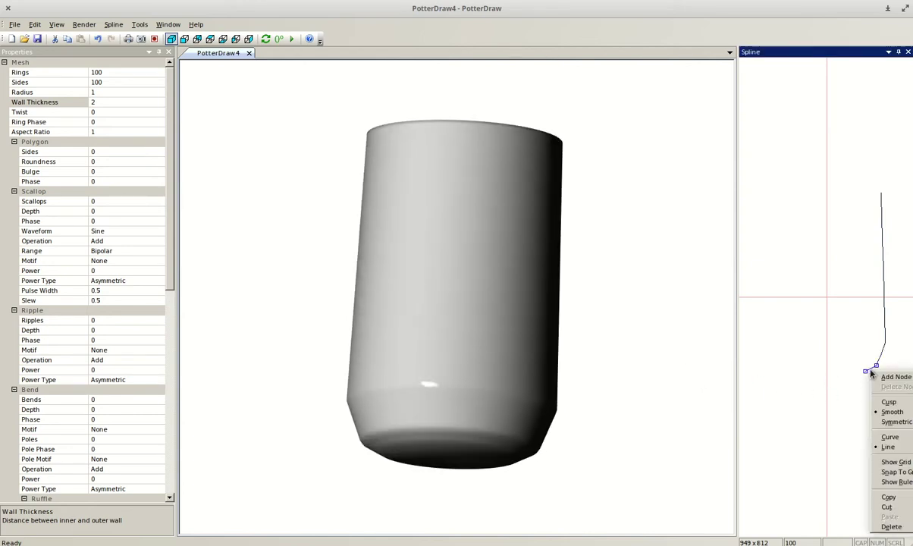
{"action": "left_click", "coordinate": [871, 376]}
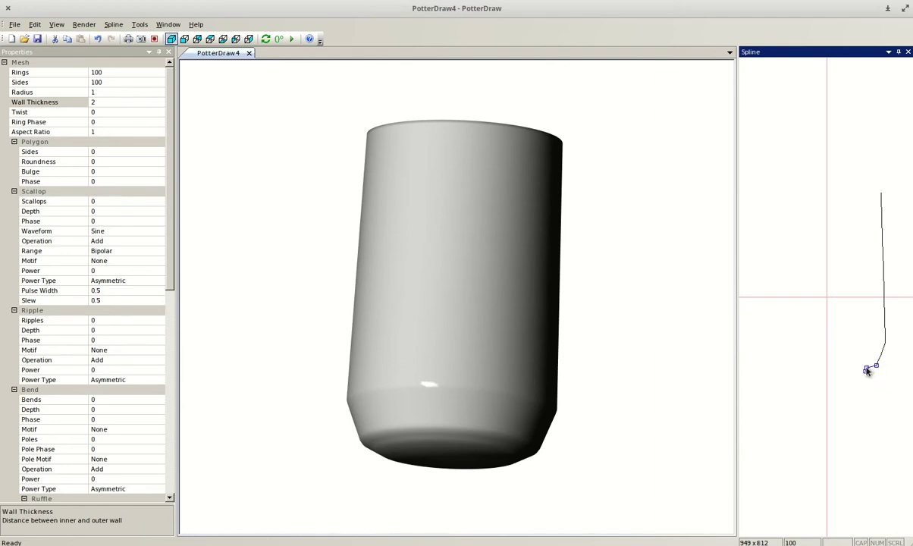
{"action": "left_click_drag", "start_coordinate": [645, 428], "coordinate": [652, 440]}
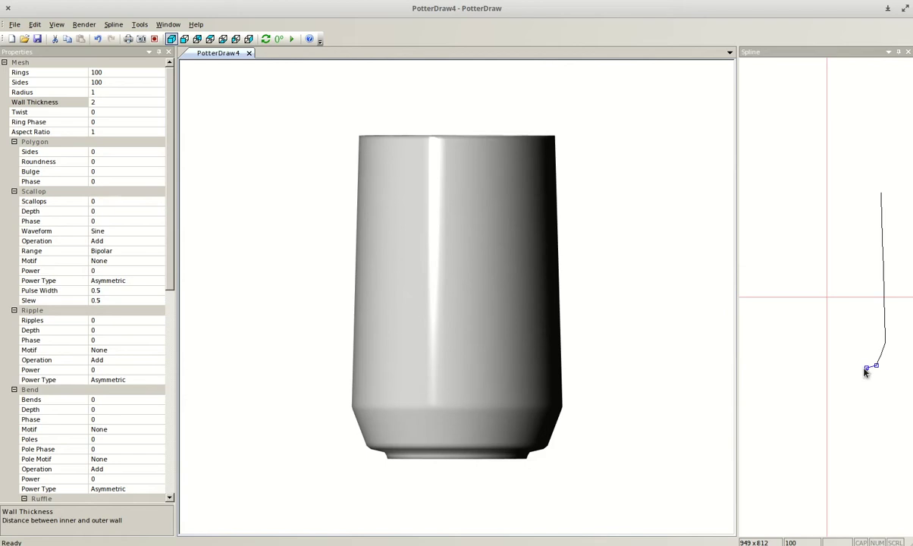
Lower the profile's bottom node to deepen the foot, and move the top node up and outward to widen the rim
{"action": "left_click_drag", "start_coordinate": [868, 371], "coordinate": [868, 379]}
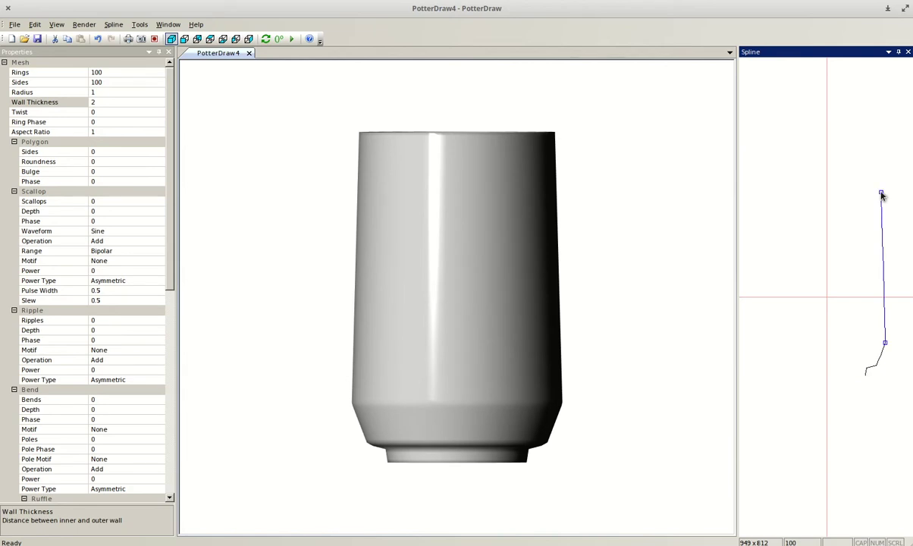
{"action": "mouse_move", "coordinate": [881, 195]}
{"action": "left_mouse_down"}
{"action": "mouse_move", "coordinate": [878, 178]}
{"action": "mouse_move", "coordinate": [884, 196]}
{"action": "mouse_move", "coordinate": [878, 186]}
{"action": "left_mouse_up"}
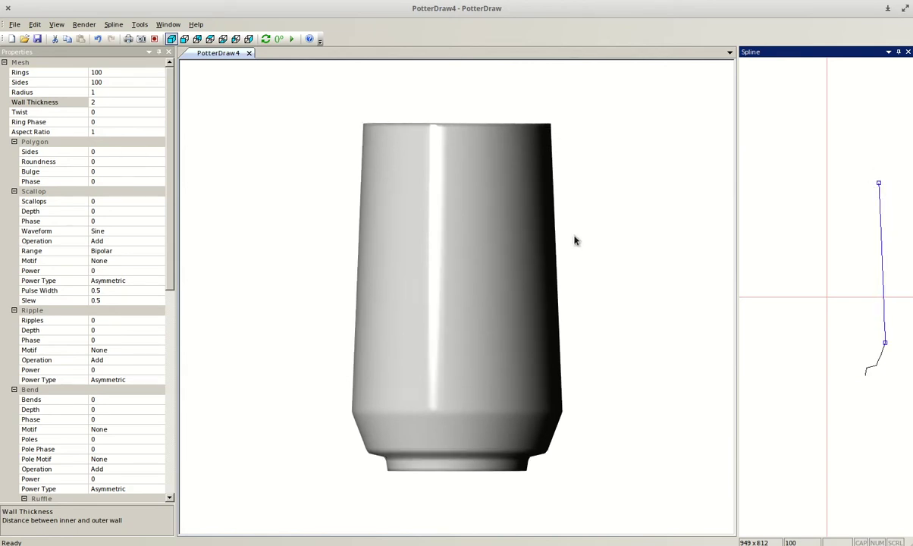
{"action": "mouse_move", "coordinate": [575, 238]}
{"action": "left_mouse_down"}
{"action": "mouse_move", "coordinate": [584, 265]}
{"action": "mouse_move", "coordinate": [586, 243]}
{"action": "mouse_move", "coordinate": [582, 249]}
{"action": "left_mouse_up"}
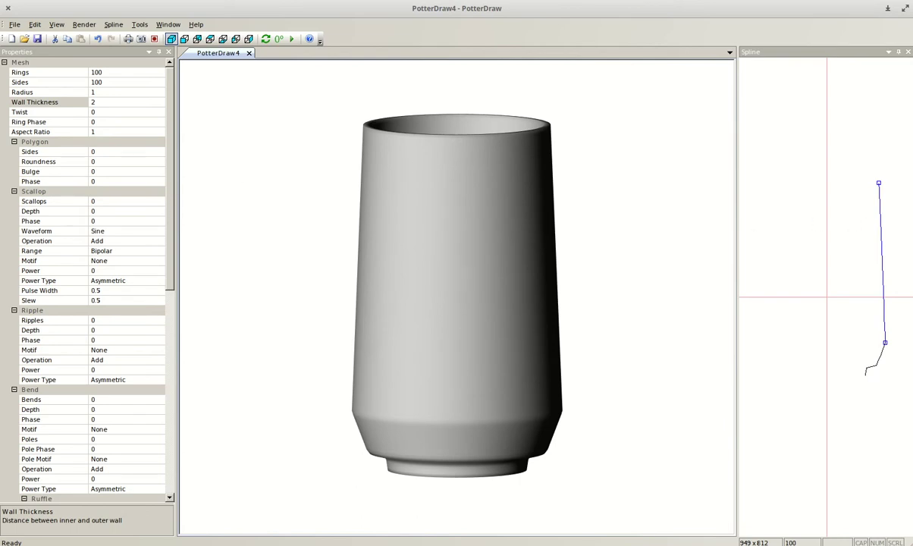
{"action": "left_click_drag", "start_coordinate": [882, 183], "coordinate": [887, 184]}
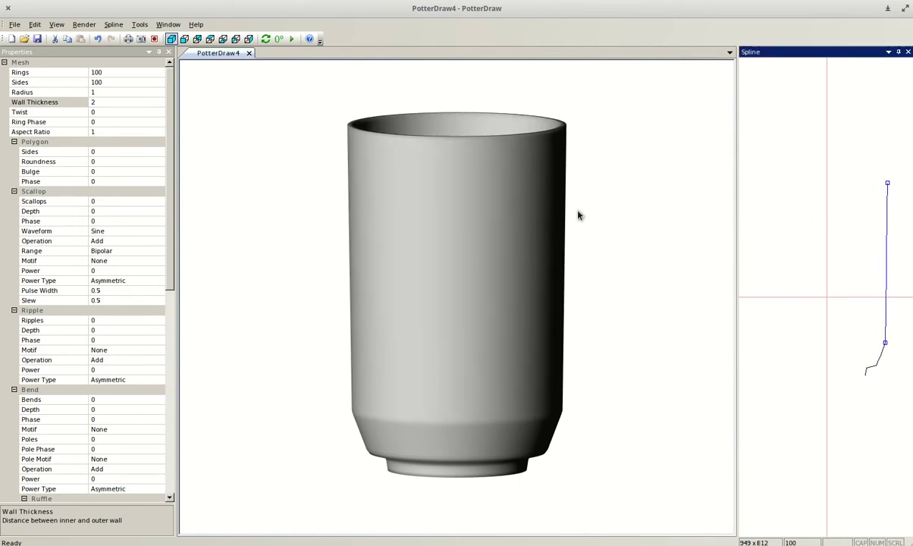
{"action": "left_click_drag", "start_coordinate": [552, 244], "coordinate": [551, 222]}
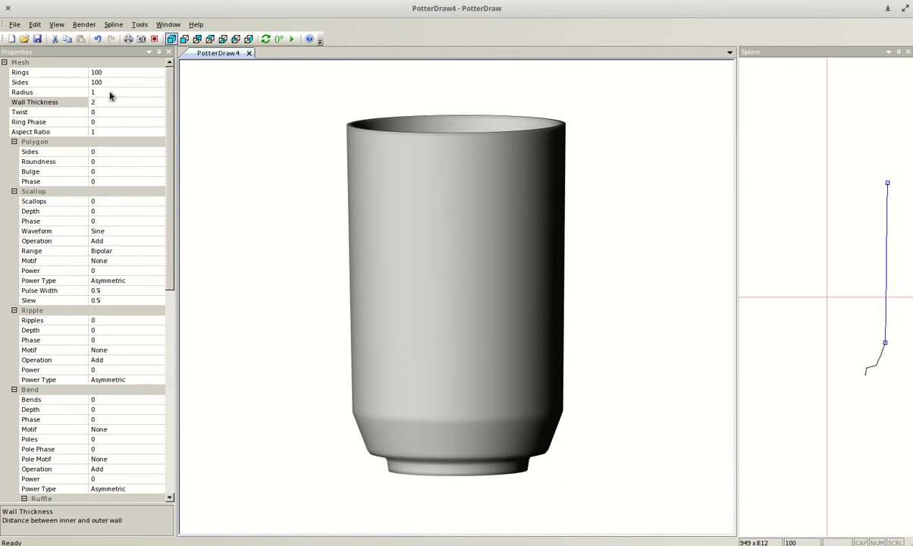
{"action": "mouse_move", "coordinate": [168, 157]}
{"action": "left_mouse_down"}
{"action": "mouse_move", "coordinate": [178, 275]}
{"action": "mouse_move", "coordinate": [174, 154]}
{"action": "left_mouse_up"}
{"action": "left_click", "coordinate": [139, 250]}
{"action": "left_click", "coordinate": [160, 251]}
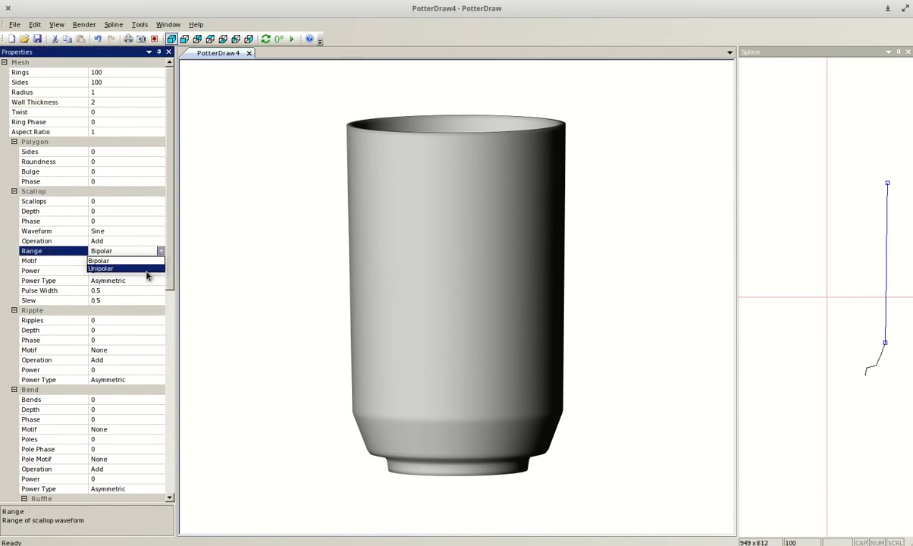
{"action": "left_click", "coordinate": [161, 244]}
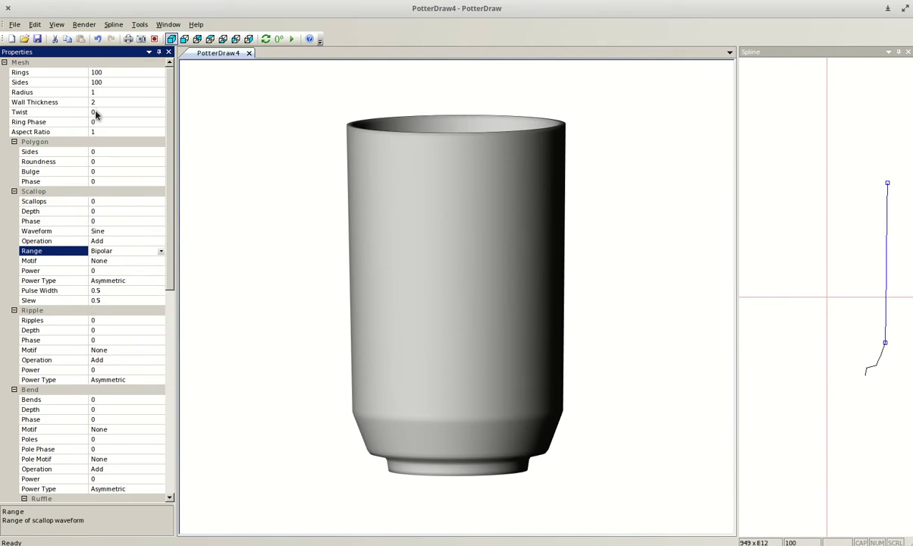
Set the polygon's number of sides to 8 and inspect the faceted cup from above and from the side
{"action": "left_click", "coordinate": [108, 152]}
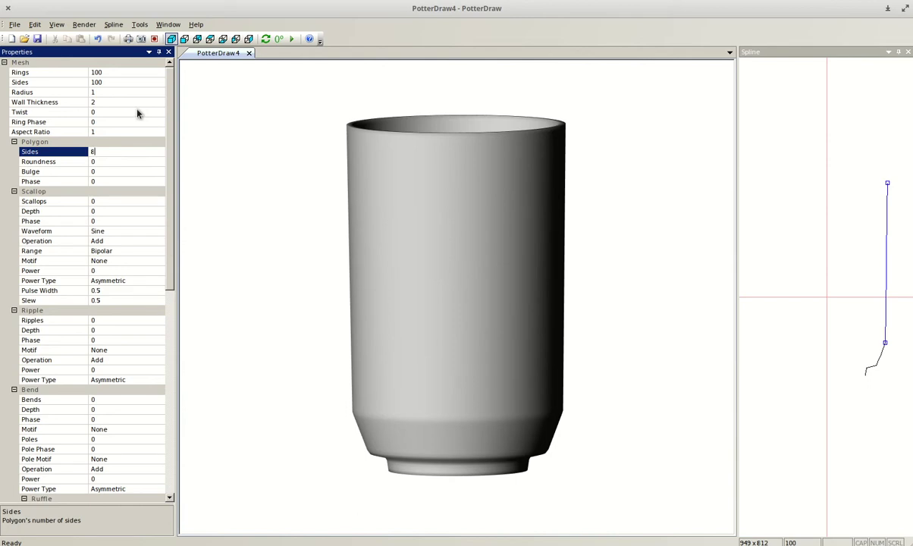
{"action": "key", "text": "Return"}
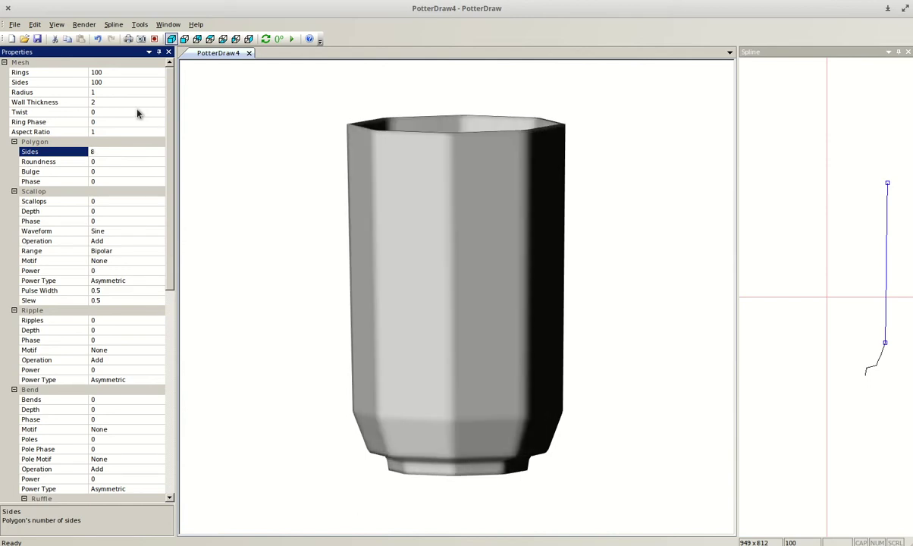
{"action": "left_click_drag", "start_coordinate": [275, 149], "coordinate": [315, 248]}
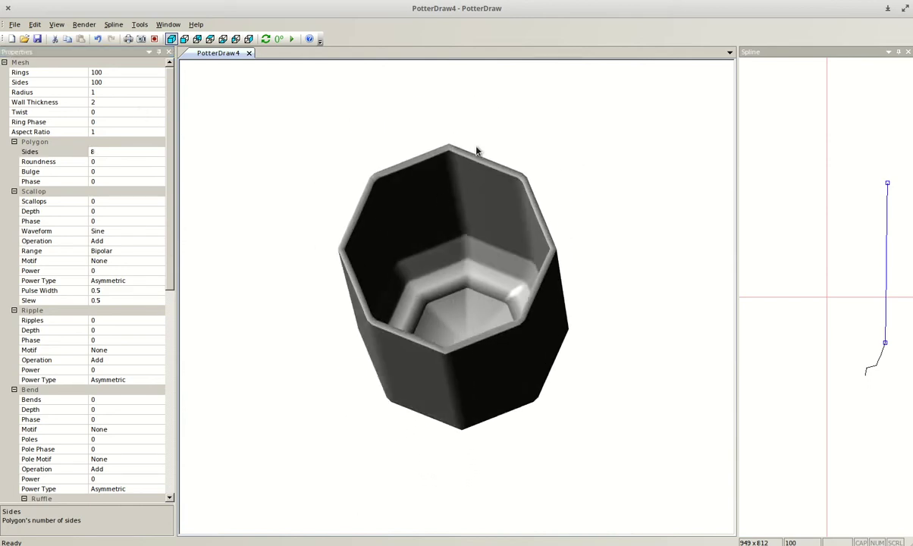
{"action": "left_click_drag", "start_coordinate": [379, 308], "coordinate": [606, 305]}
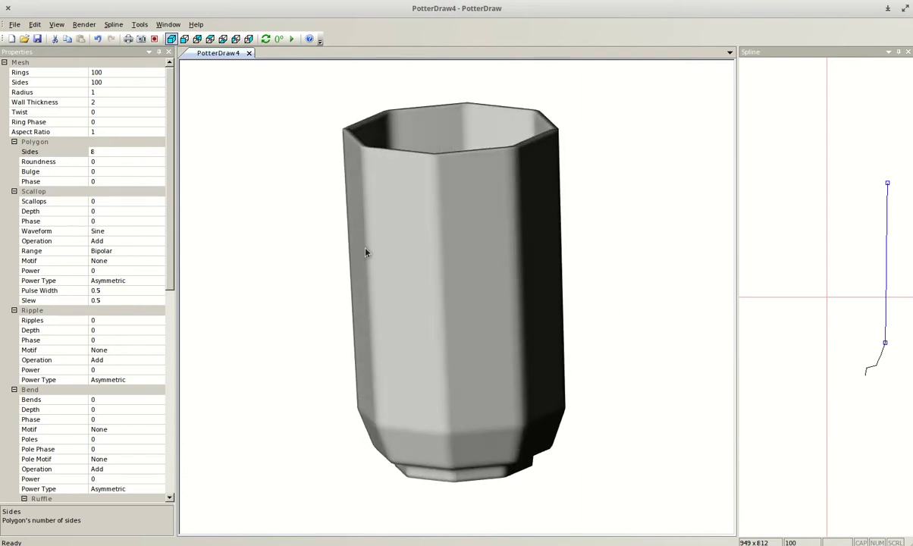
{"action": "left_click_drag", "start_coordinate": [367, 253], "coordinate": [397, 273]}
Try to set the polygon's roundness to 2
{"action": "left_click", "coordinate": [104, 163]}
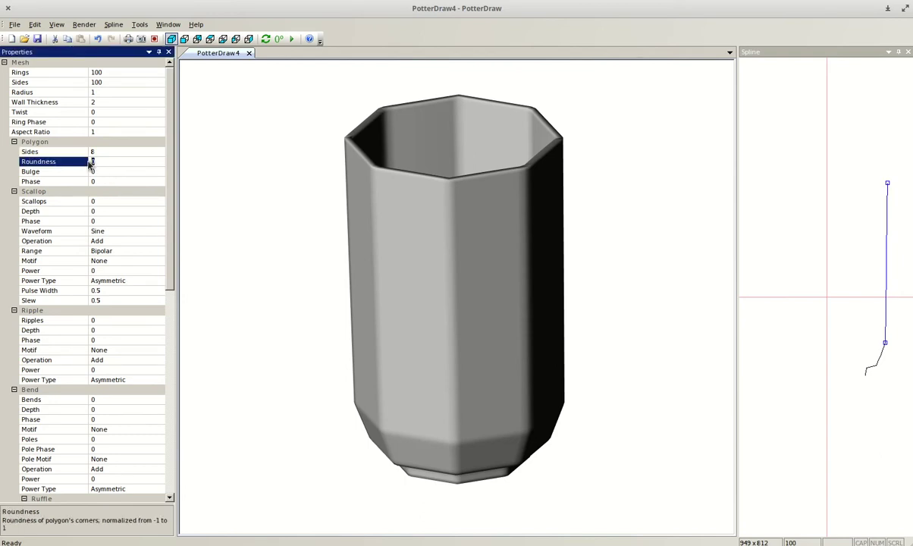
{"action": "type", "text": "2"}
{"action": "key", "text": "Return"}
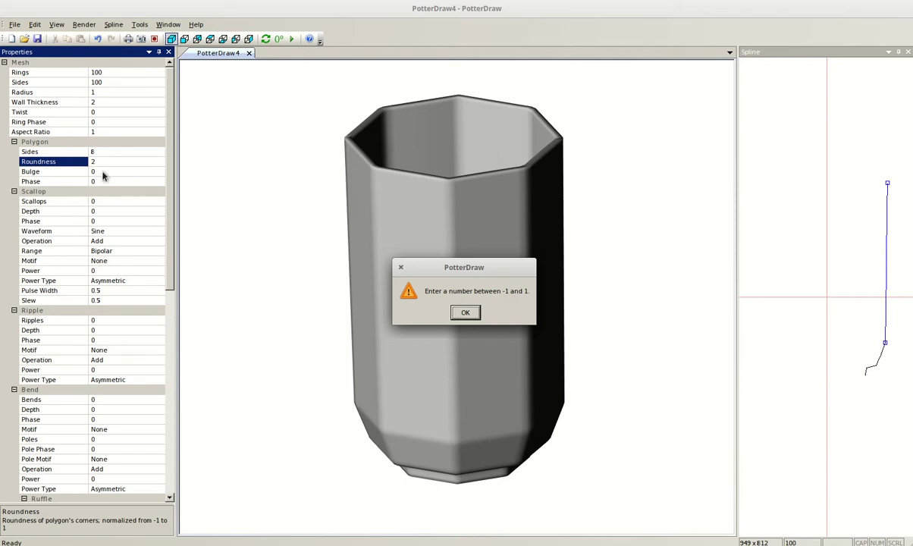
{"action": "left_click", "coordinate": [465, 314]}
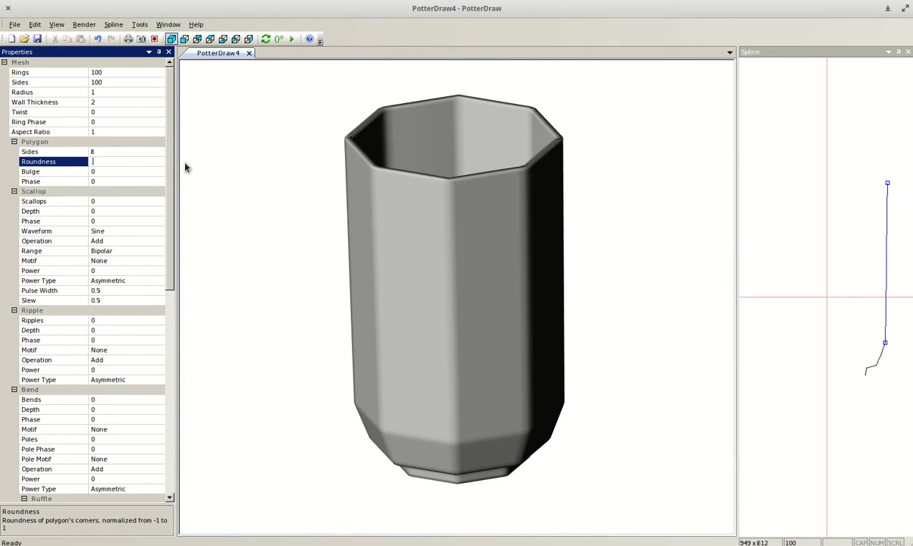
Set the polygon's roundness to 0.4 and inspect the softened corners from above
{"action": "type", "text": "0.4"}
{"action": "key", "text": "Return"}
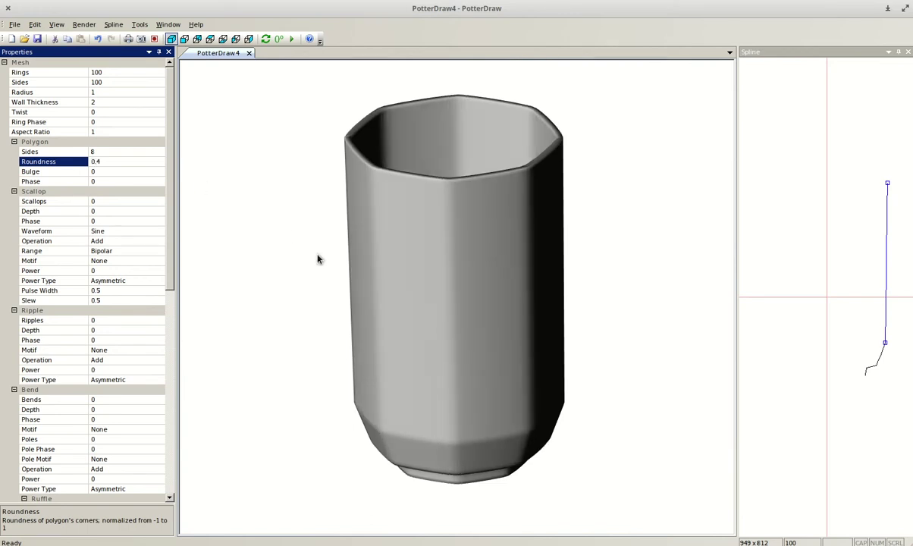
{"action": "left_click_drag", "start_coordinate": [320, 259], "coordinate": [326, 300]}
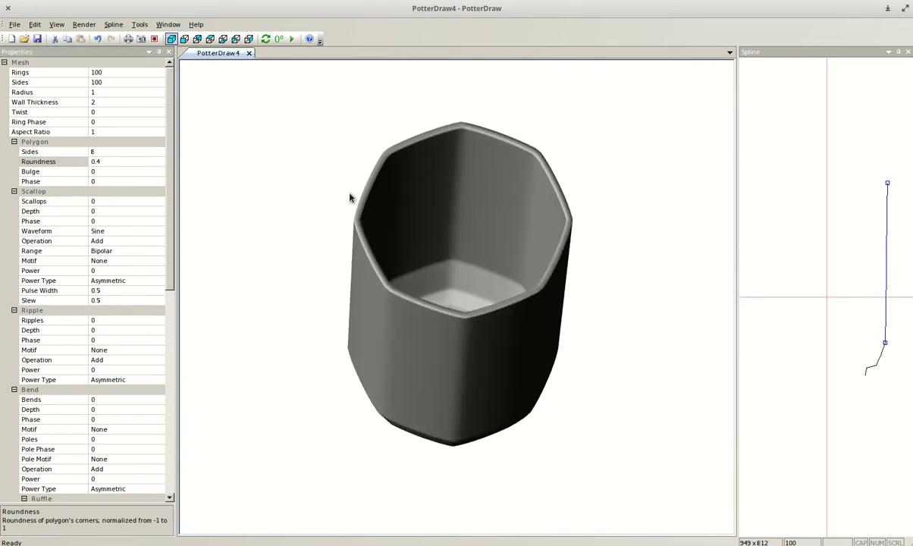
{"action": "left_click_drag", "start_coordinate": [368, 263], "coordinate": [365, 214]}
{"action": "left_click_drag", "start_coordinate": [544, 187], "coordinate": [535, 225]}
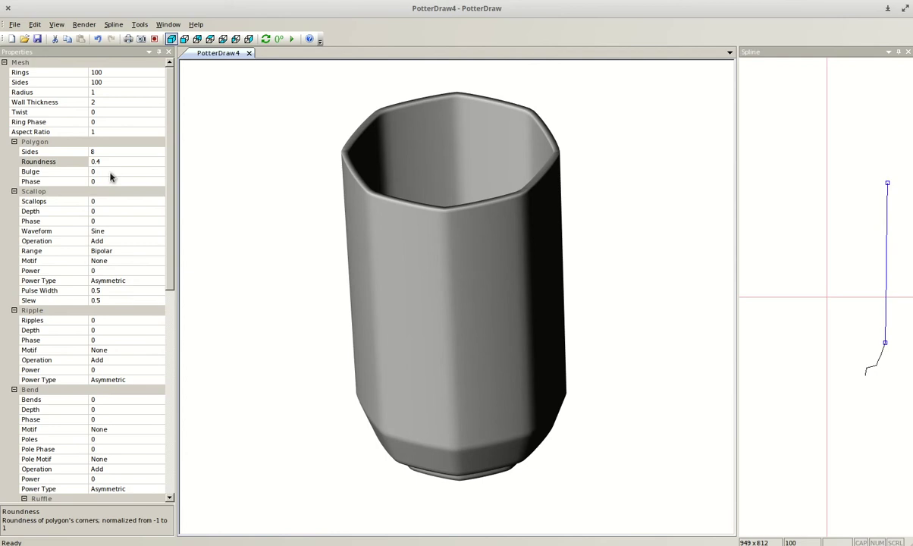
Set the polygon's bulge to 3 and inspect the cup from above and from the side
{"action": "left_click", "coordinate": [102, 173]}
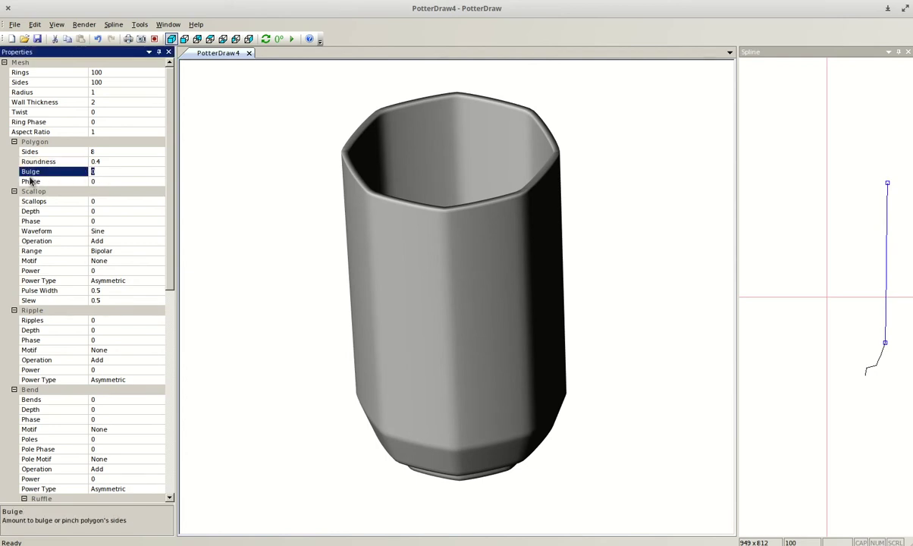
{"action": "type", "text": "3"}
{"action": "key", "text": "Return"}
{"action": "left_click_drag", "start_coordinate": [304, 224], "coordinate": [307, 249]}
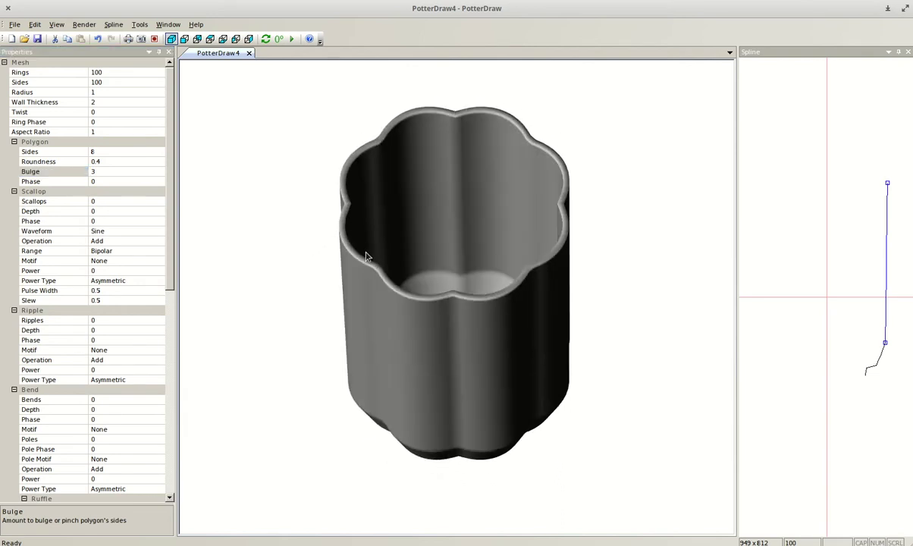
{"action": "left_click_drag", "start_coordinate": [288, 296], "coordinate": [309, 213]}
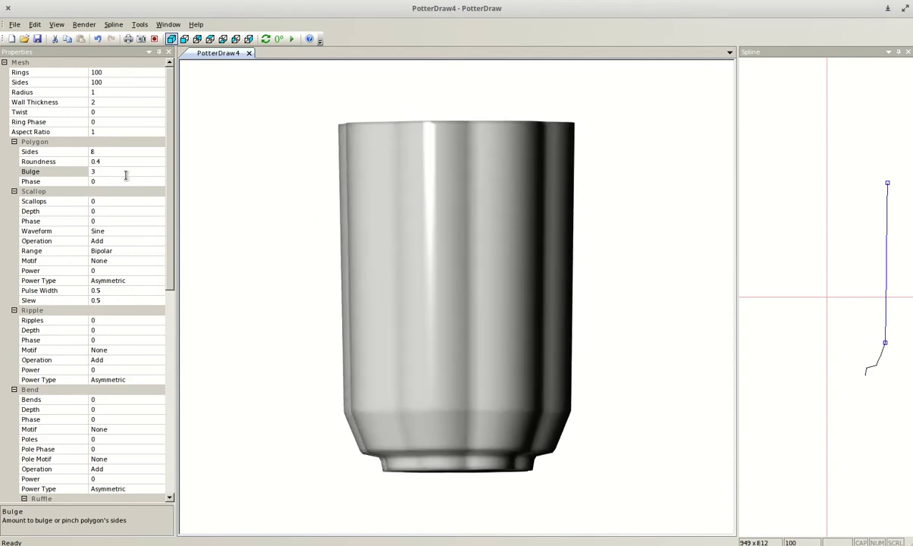
Increase the polygon's bulge to 10 and view the whole cup from above
{"action": "left_click", "coordinate": [92, 172]}
{"action": "type", "text": "10"}
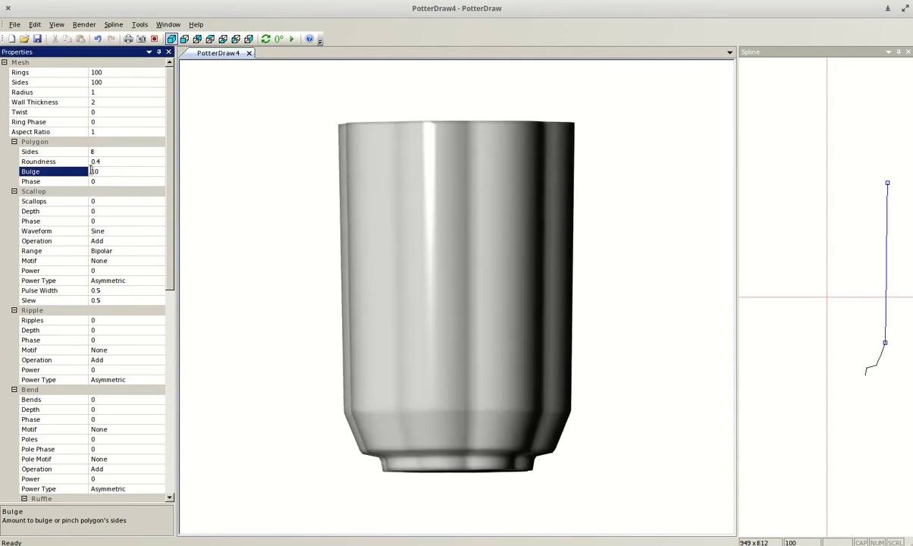
{"action": "key", "text": "Return"}
{"action": "left_click_drag", "start_coordinate": [248, 285], "coordinate": [400, 363]}
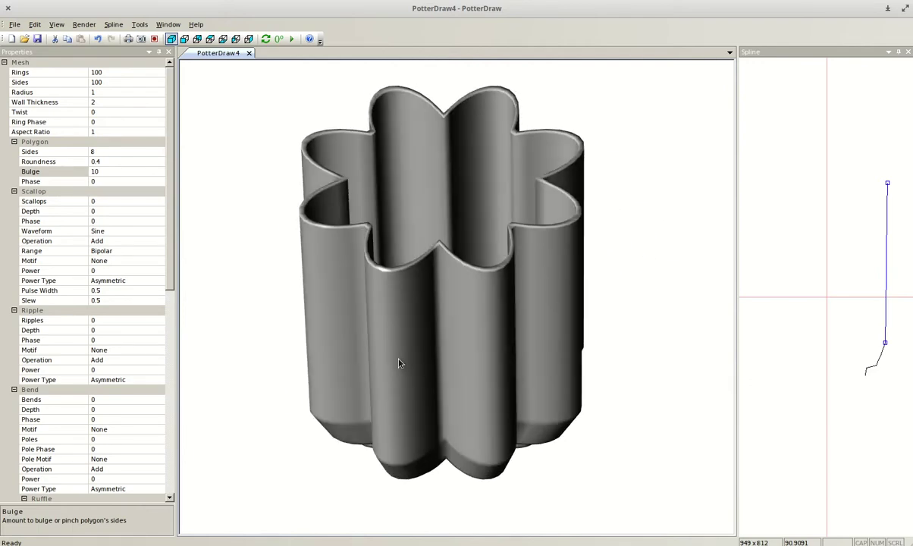
Reset both the polygon's bulge and its roundness to 0
{"action": "left_click", "coordinate": [94, 171]}
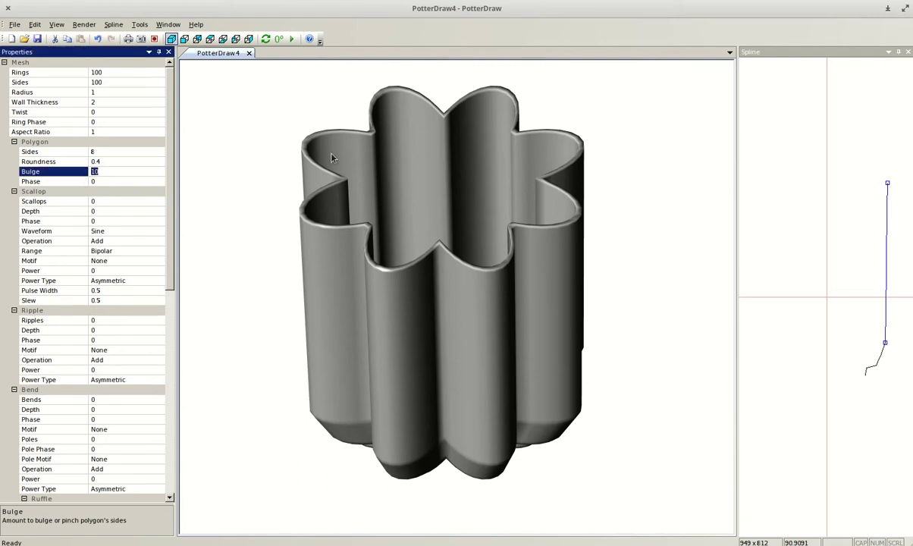
{"action": "type", "text": "0"}
{"action": "key", "text": "Return"}
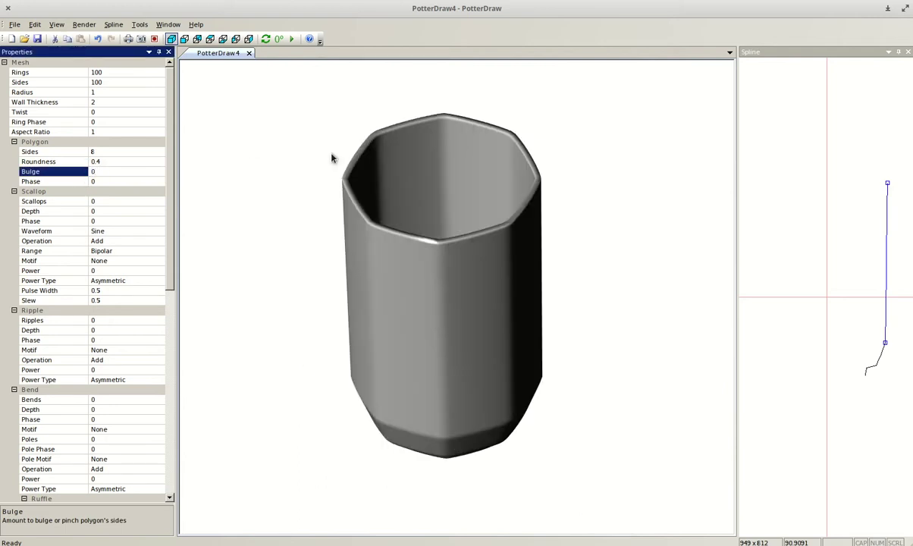
{"action": "left_click", "coordinate": [84, 163]}
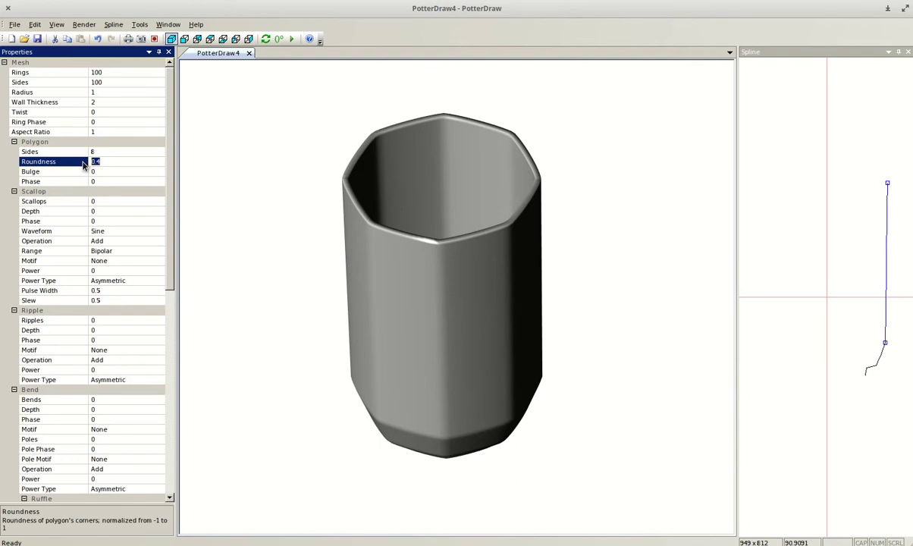
{"action": "type", "text": "0"}
{"action": "key", "text": "Return"}
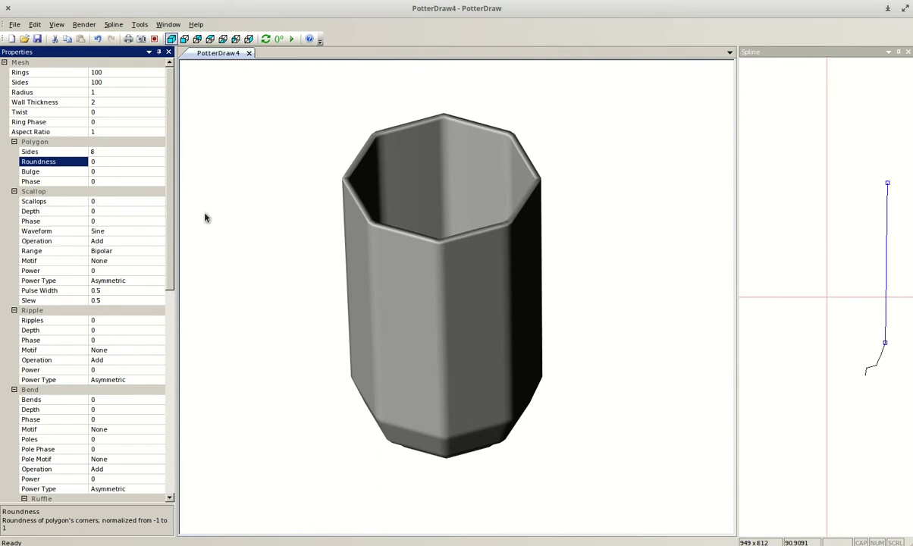
Set the number of scallops to 5
{"action": "left_click_drag", "start_coordinate": [375, 267], "coordinate": [375, 254]}
{"action": "left_click", "coordinate": [111, 203]}
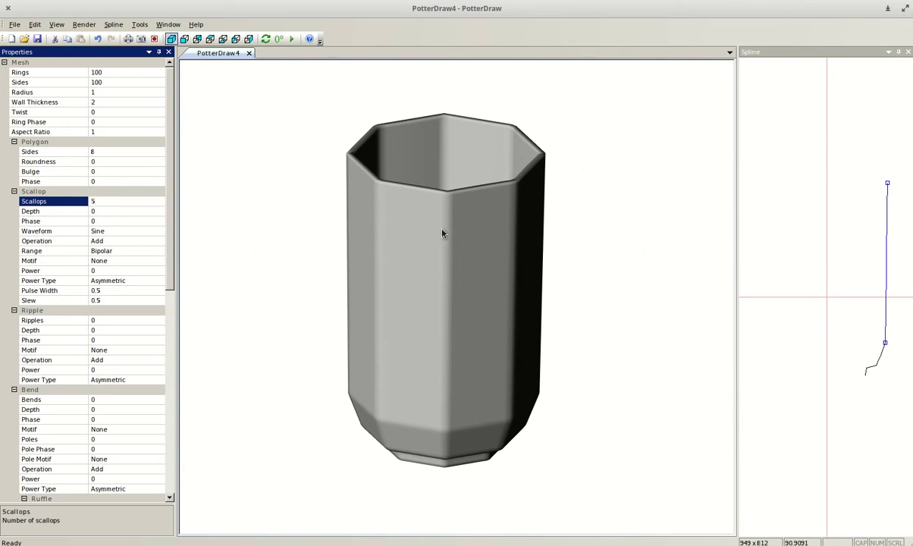
{"action": "left_click_drag", "start_coordinate": [442, 234], "coordinate": [447, 254]}
{"action": "left_click", "coordinate": [30, 213]}
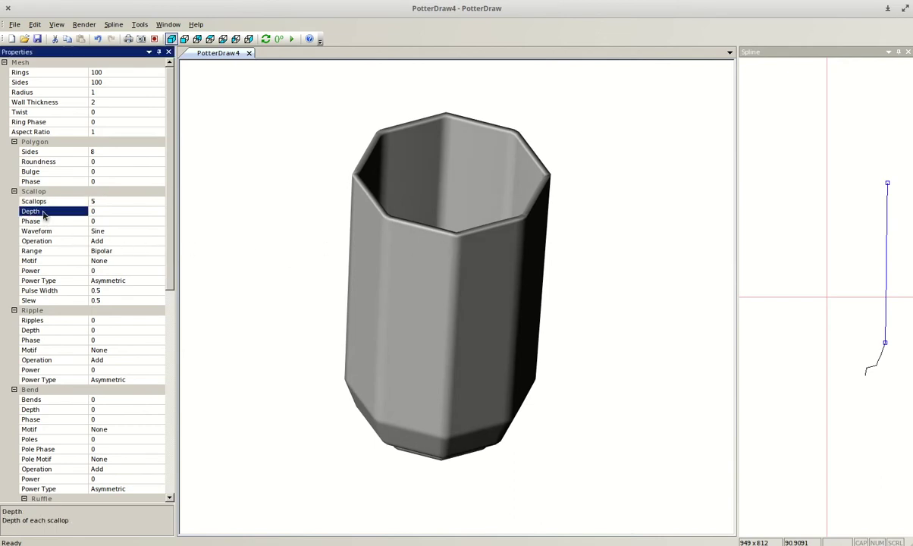
{"action": "left_click", "coordinate": [94, 202]}
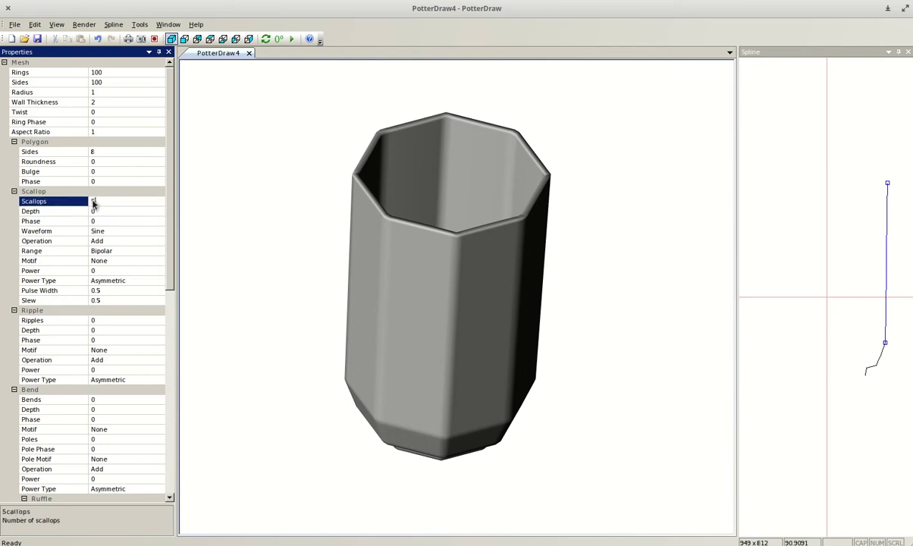
{"action": "type", "text": "5"}
Set the scallop depth to 2 and inspect the cup's rim from above
{"action": "left_click", "coordinate": [98, 213]}
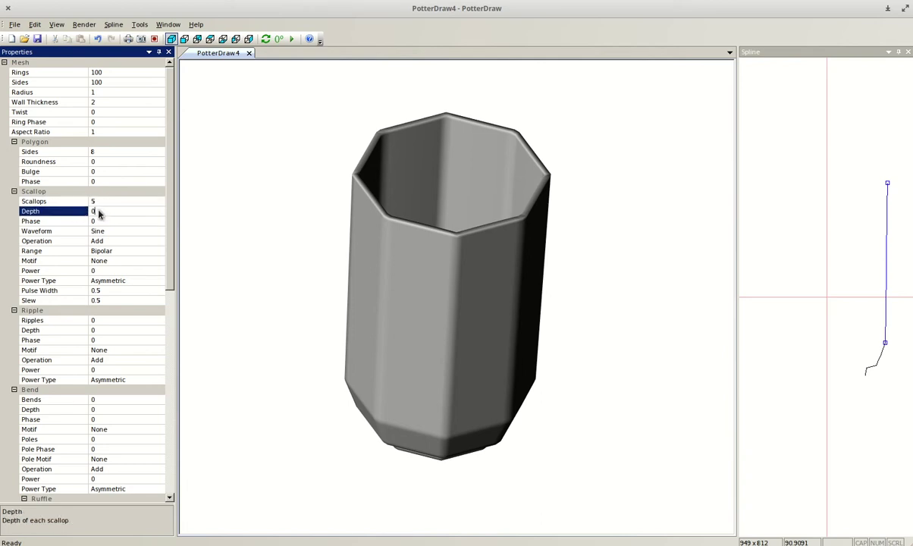
{"action": "double_click", "coordinate": [91, 210]}
{"action": "type", "text": "2"}
{"action": "key", "text": "Return"}
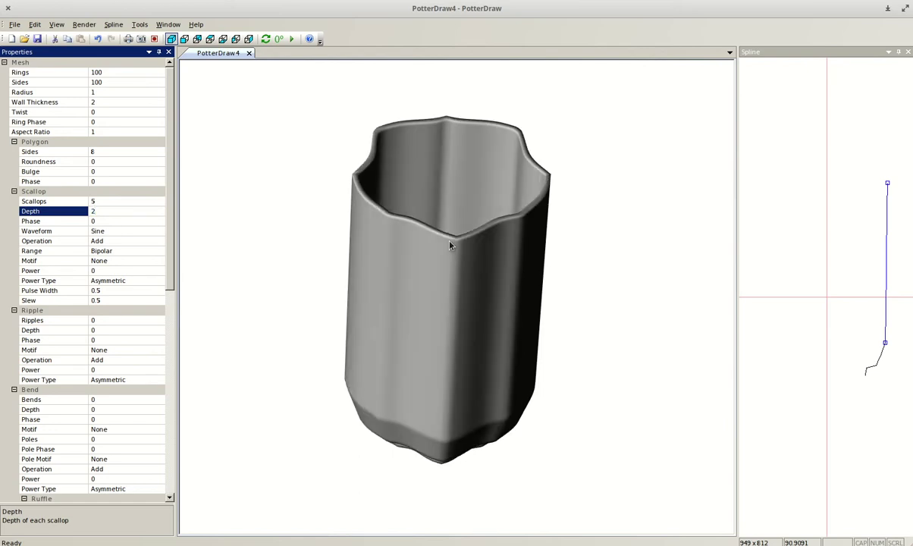
{"action": "left_click_drag", "start_coordinate": [450, 245], "coordinate": [438, 281]}
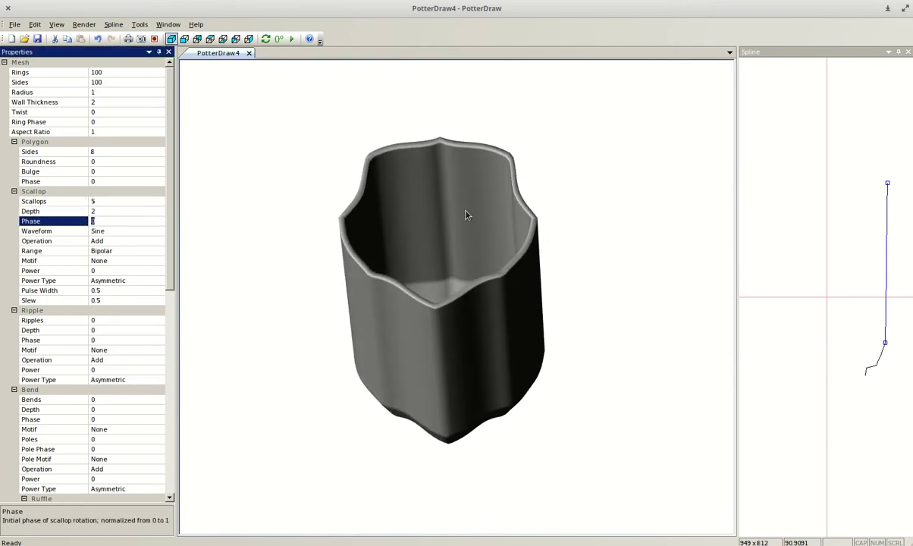
Try a scallop phase of 4, and return it to 0
{"action": "mouse_move", "coordinate": [466, 216]}
{"action": "left_mouse_down"}
{"action": "mouse_move", "coordinate": [479, 224]}
{"action": "mouse_move", "coordinate": [466, 234]}
{"action": "left_mouse_up"}
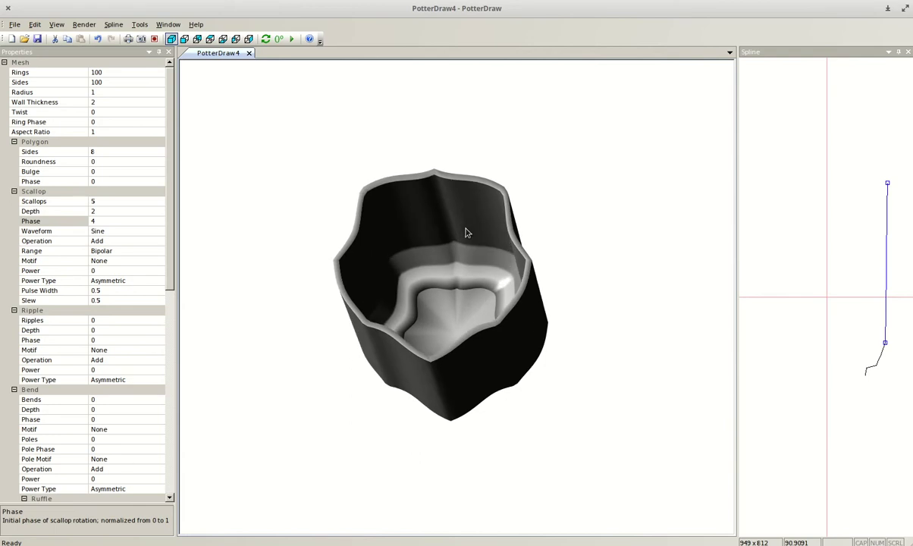
{"action": "left_click", "coordinate": [91, 219]}
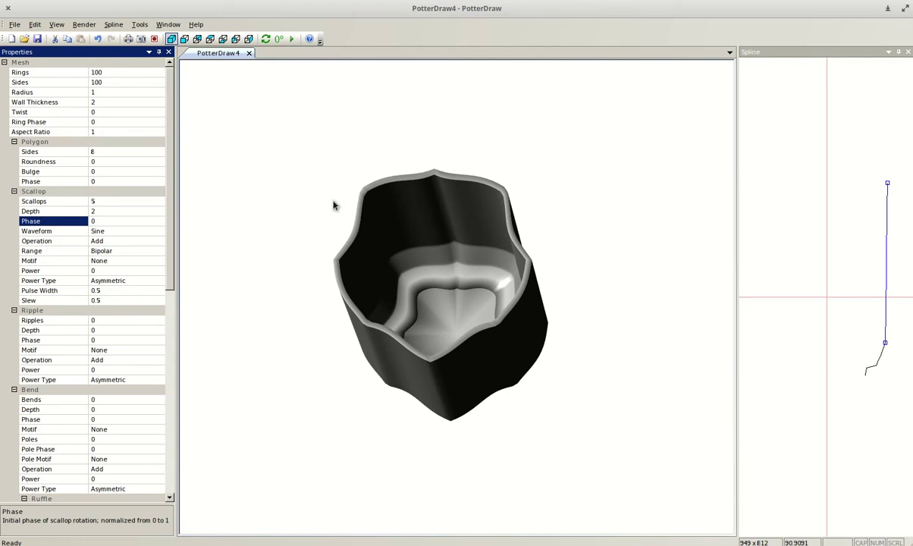
{"action": "left_click_drag", "start_coordinate": [387, 224], "coordinate": [395, 215]}
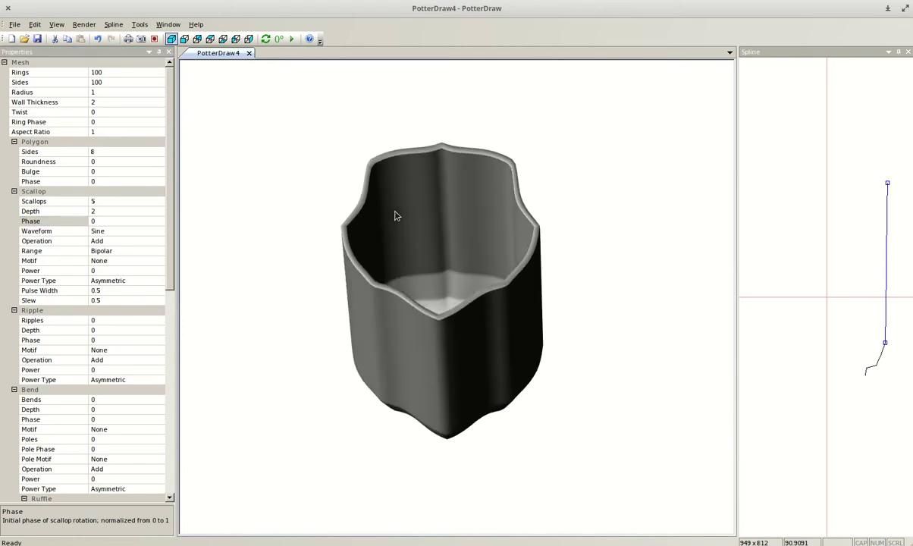
Try the Triangle waveform for the scallops in place of Sine
{"action": "left_click", "coordinate": [110, 231]}
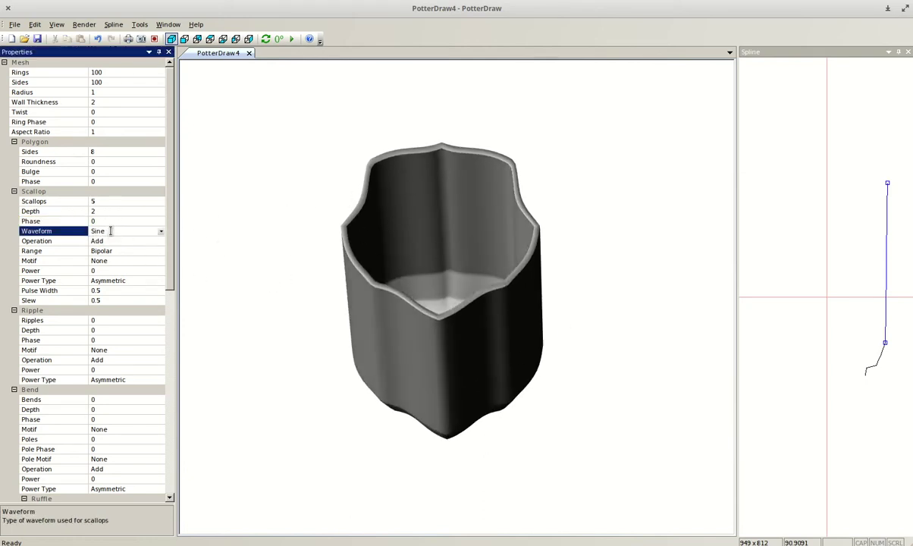
{"action": "left_click", "coordinate": [161, 231]}
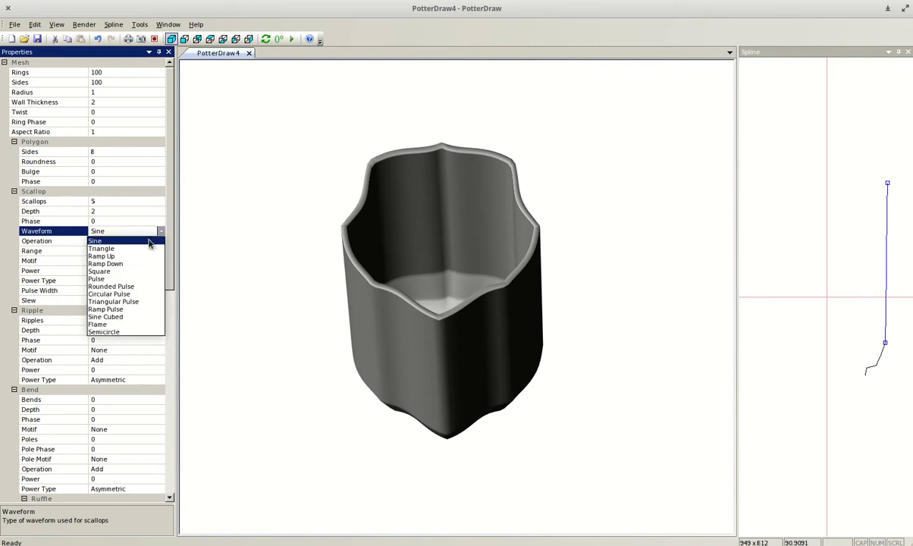
{"action": "left_click", "coordinate": [161, 234]}
{"action": "scroll", "coordinate": [161, 235], "scroll_direction": "down", "scroll_amount": 1}
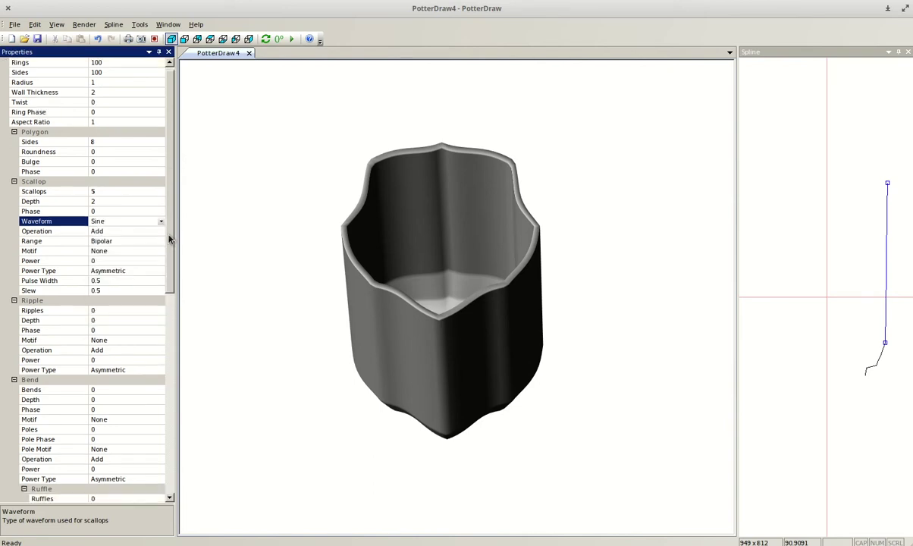
{"action": "scroll", "coordinate": [160, 236], "scroll_direction": "up", "scroll_amount": 1}
{"action": "left_click", "coordinate": [161, 234]}
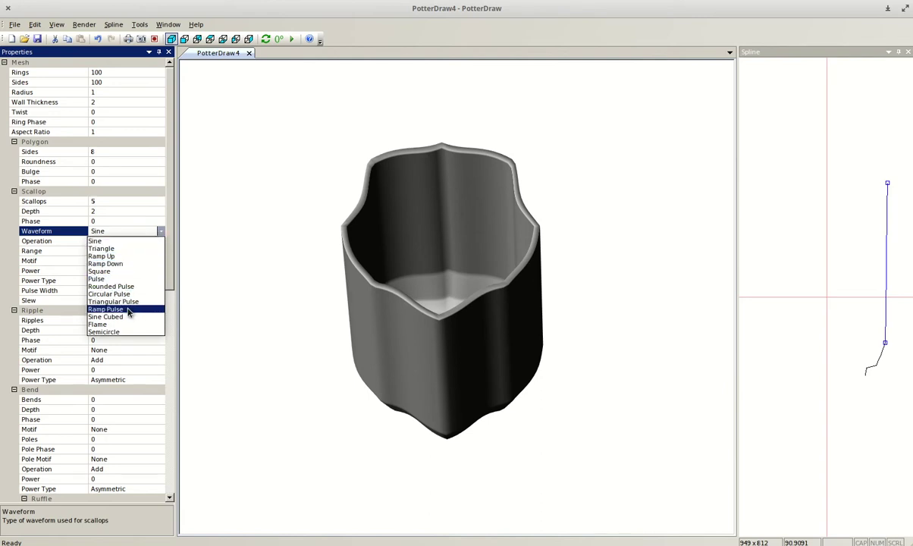
{"action": "left_click", "coordinate": [128, 249]}
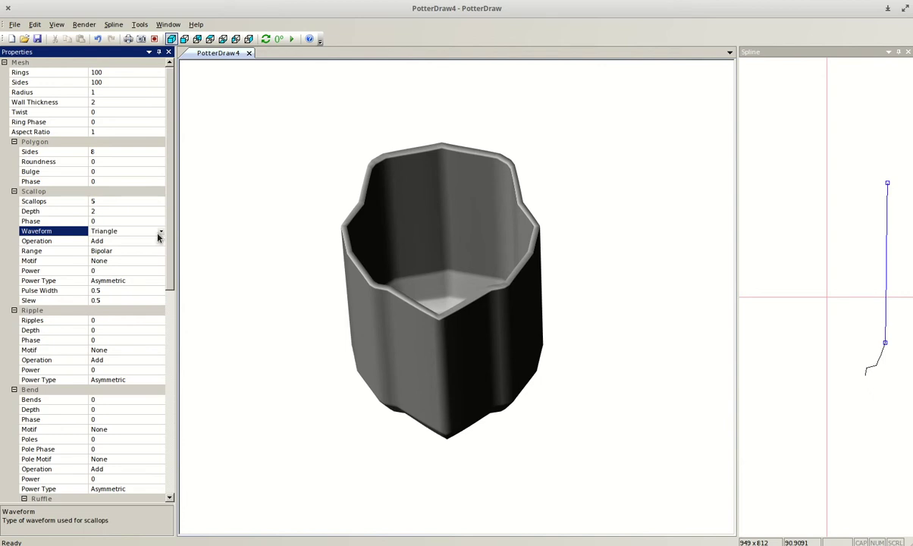
Try the Ramp Up waveform and the Ramp Down waveform for the scallops
{"action": "left_click", "coordinate": [158, 234]}
{"action": "left_click", "coordinate": [137, 254]}
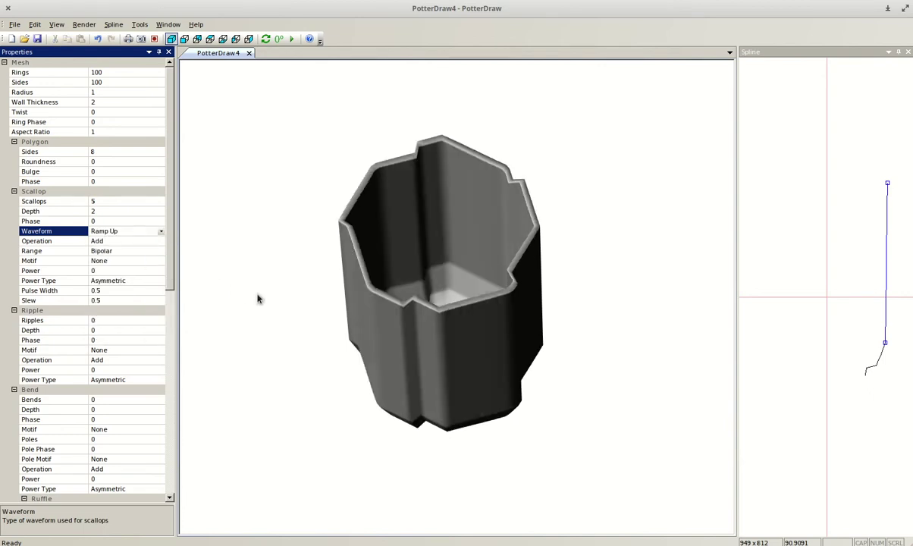
{"action": "mouse_move", "coordinate": [258, 298]}
{"action": "left_mouse_down"}
{"action": "mouse_move", "coordinate": [255, 238]}
{"action": "mouse_move", "coordinate": [264, 320]}
{"action": "mouse_move", "coordinate": [249, 314]}
{"action": "mouse_move", "coordinate": [259, 289]}
{"action": "left_mouse_up"}
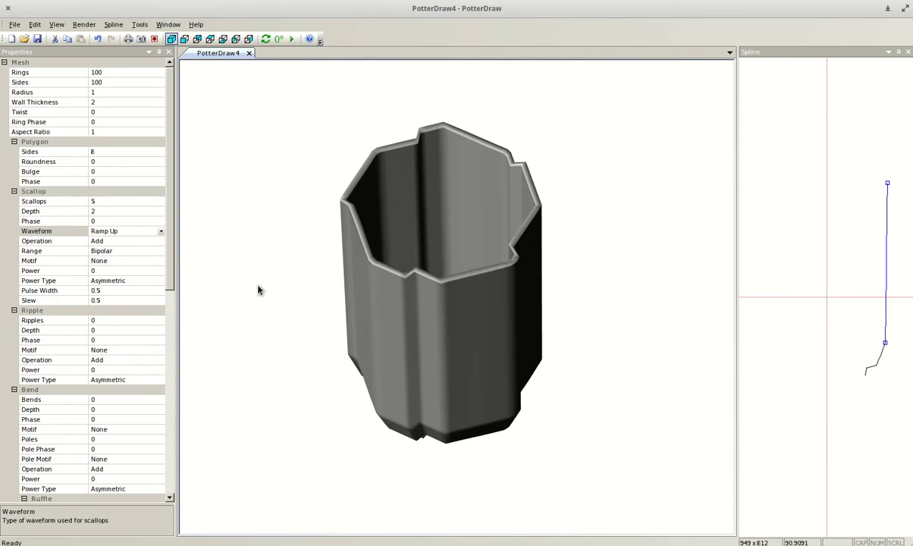
{"action": "left_click", "coordinate": [160, 232]}
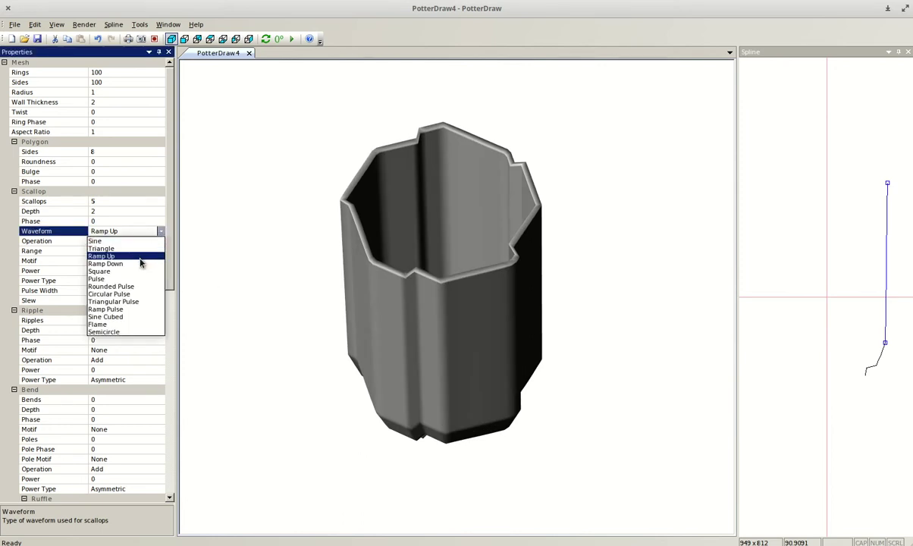
{"action": "left_click", "coordinate": [140, 262]}
Set the scallop waveform to Square and view the stepped cup wall from the side
{"action": "left_click", "coordinate": [160, 231]}
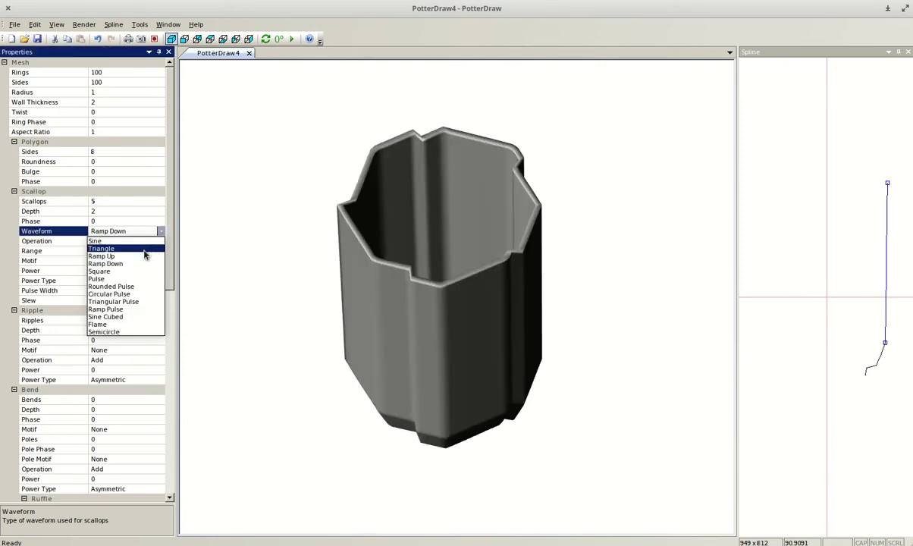
{"action": "left_click", "coordinate": [133, 271]}
{"action": "left_click_drag", "start_coordinate": [330, 309], "coordinate": [353, 236]}
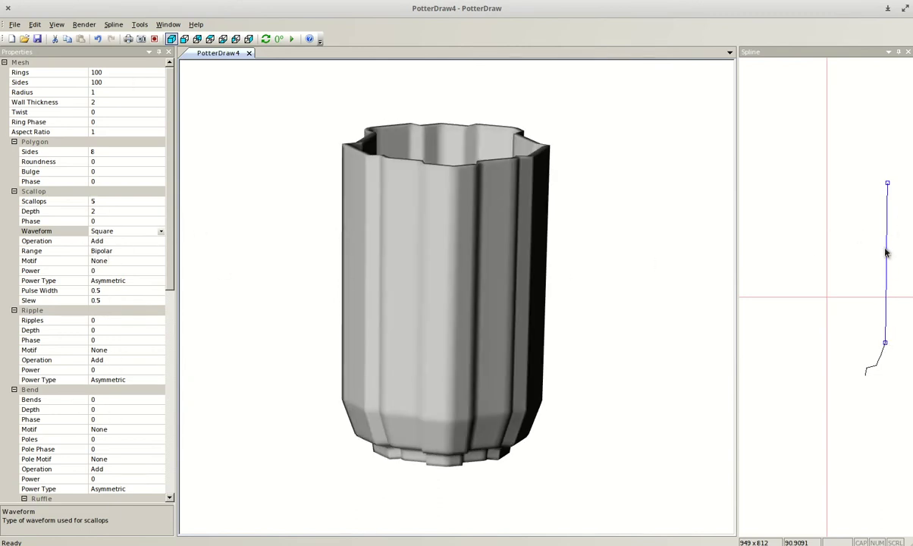
Shorten and flare the cup by lowering the spline's rim point outward, and shift the long wall segment slightly inward
{"action": "left_click_drag", "start_coordinate": [887, 184], "coordinate": [896, 220]}
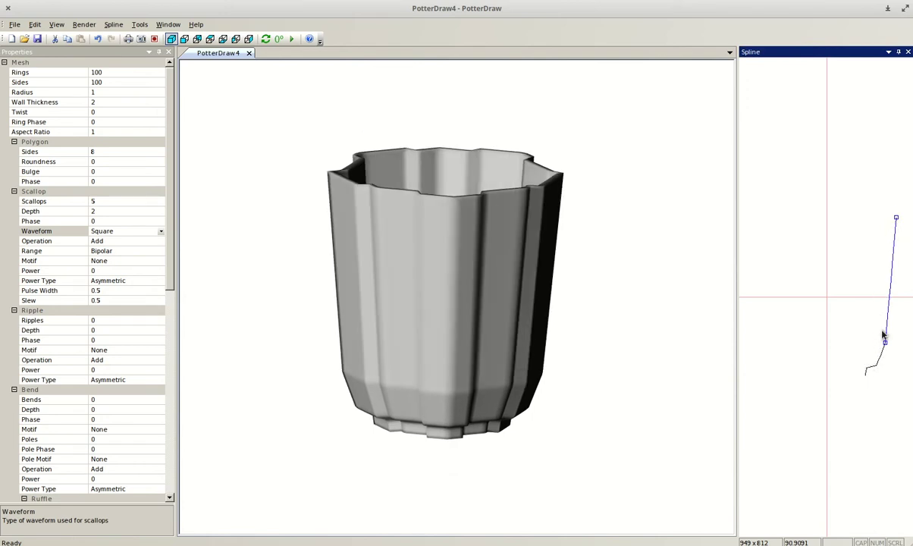
{"action": "left_click_drag", "start_coordinate": [890, 326], "coordinate": [884, 327]}
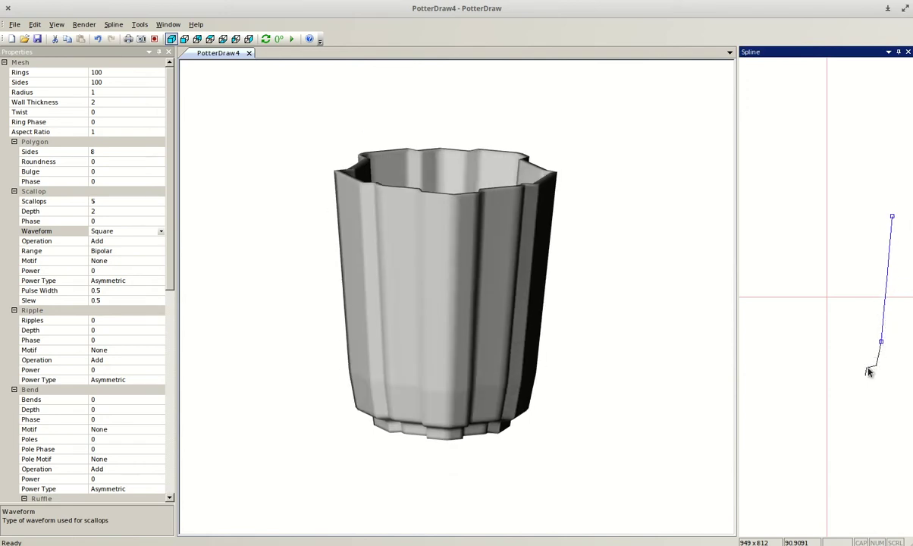
Select the whole profile spline and move it closer to the axis, then lower the rim point slightly outward
{"action": "left_click", "coordinate": [882, 327]}
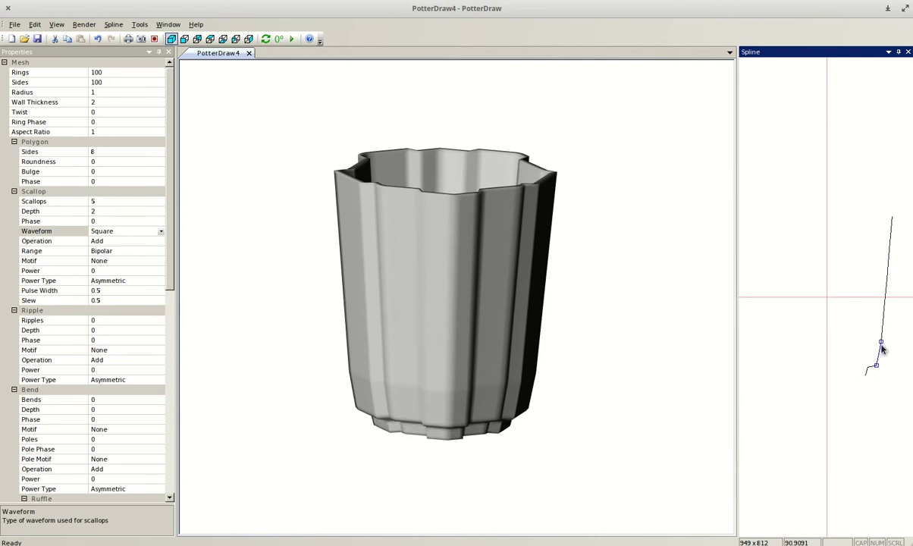
{"action": "left_click", "coordinate": [875, 364]}
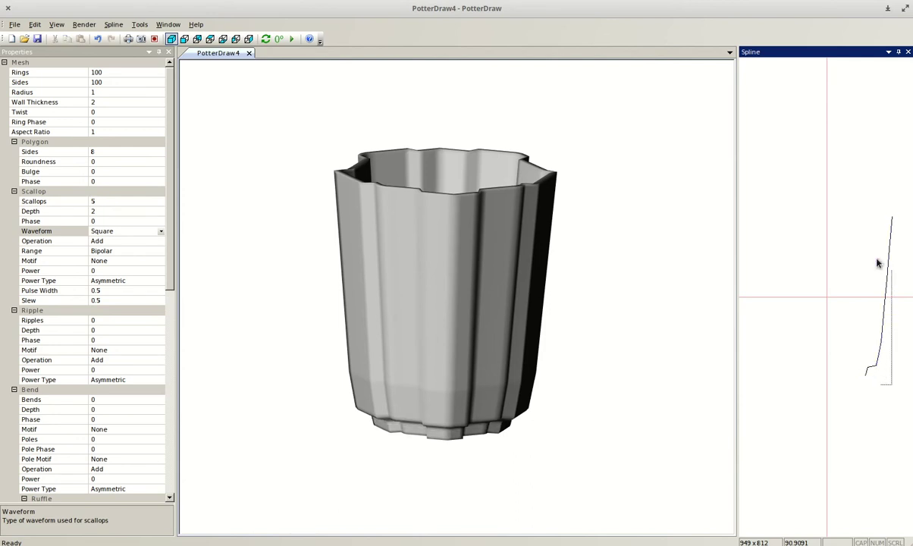
{"action": "left_click_drag", "start_coordinate": [887, 280], "coordinate": [878, 273]}
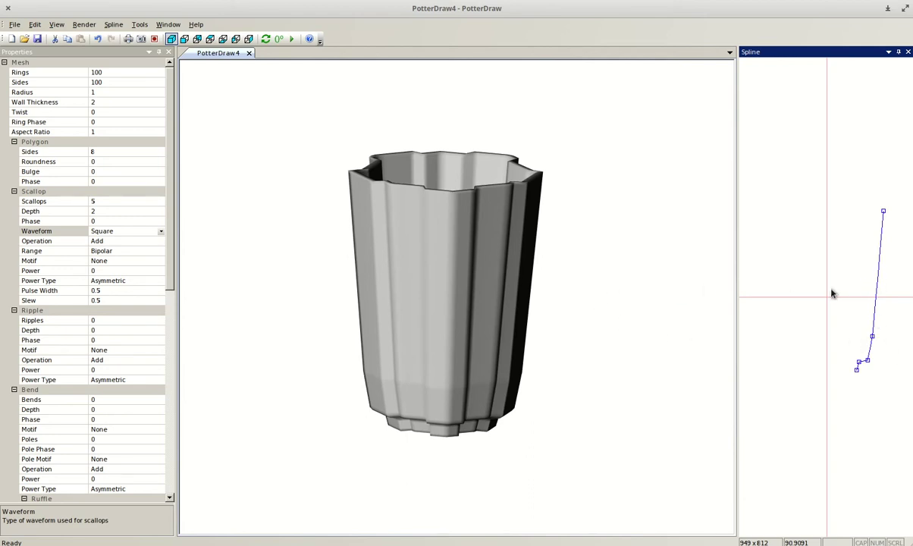
{"action": "left_click_drag", "start_coordinate": [883, 215], "coordinate": [887, 230]}
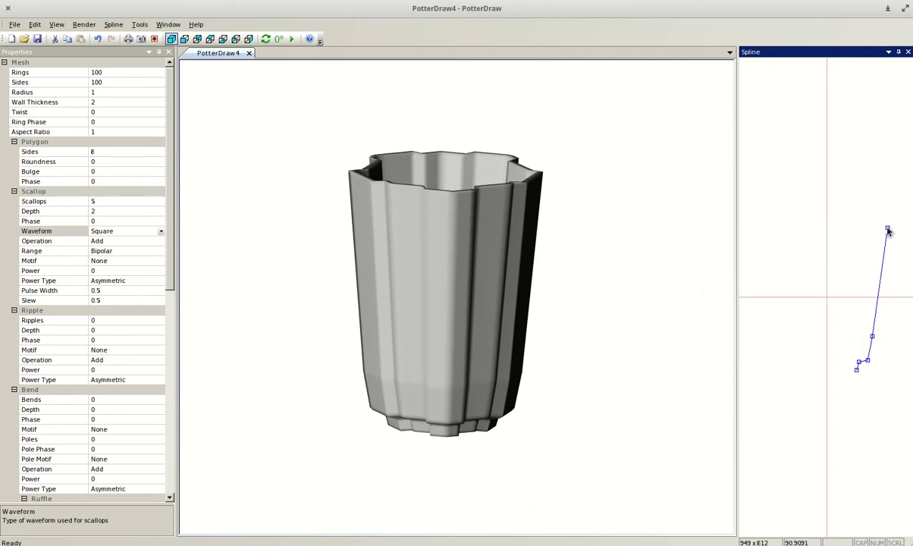
{"action": "mouse_move", "coordinate": [711, 340]}
{"action": "left_mouse_down"}
{"action": "mouse_move", "coordinate": [700, 372]}
{"action": "mouse_move", "coordinate": [707, 412]}
{"action": "mouse_move", "coordinate": [741, 453]}
{"action": "mouse_move", "coordinate": [733, 329]}
{"action": "mouse_move", "coordinate": [718, 340]}
{"action": "left_mouse_up"}
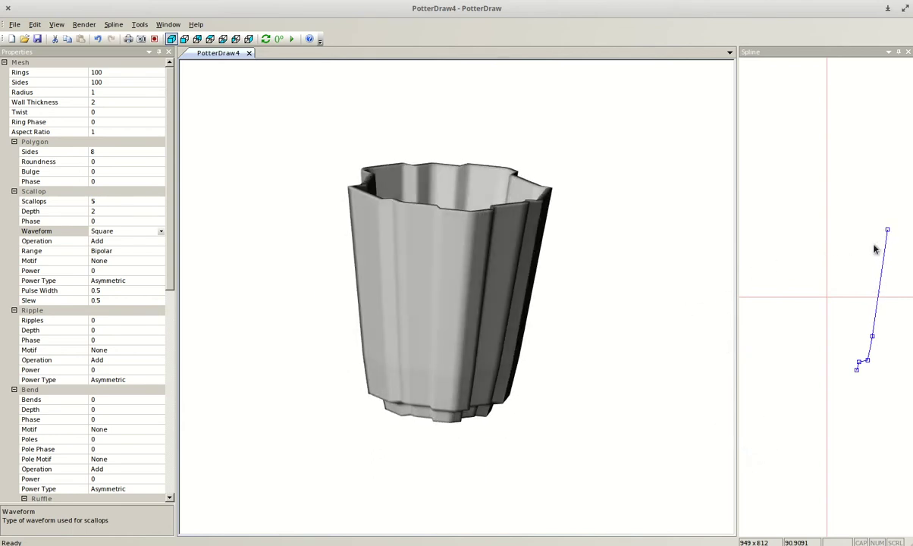
Try the Subtract operation for the scallops and look into the cup from above
{"action": "left_click", "coordinate": [122, 241]}
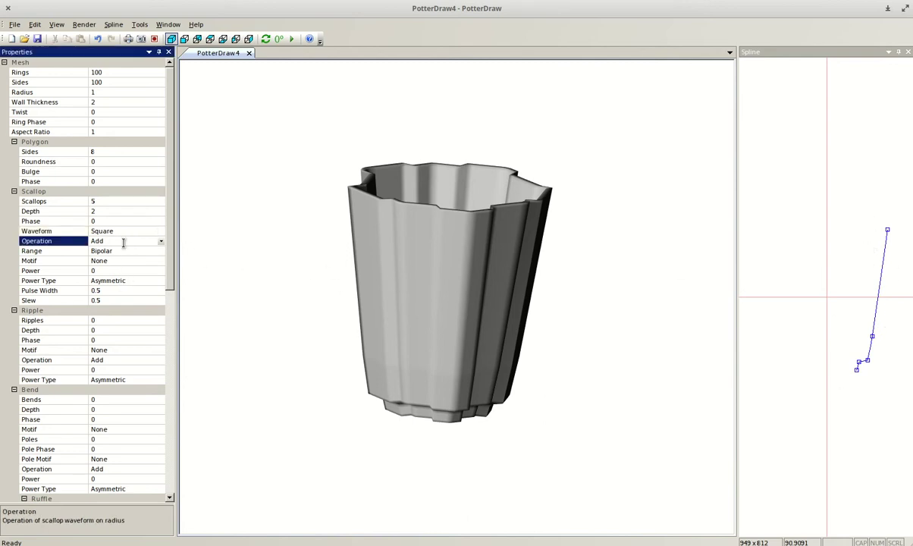
{"action": "left_click", "coordinate": [161, 241]}
{"action": "left_click", "coordinate": [153, 258]}
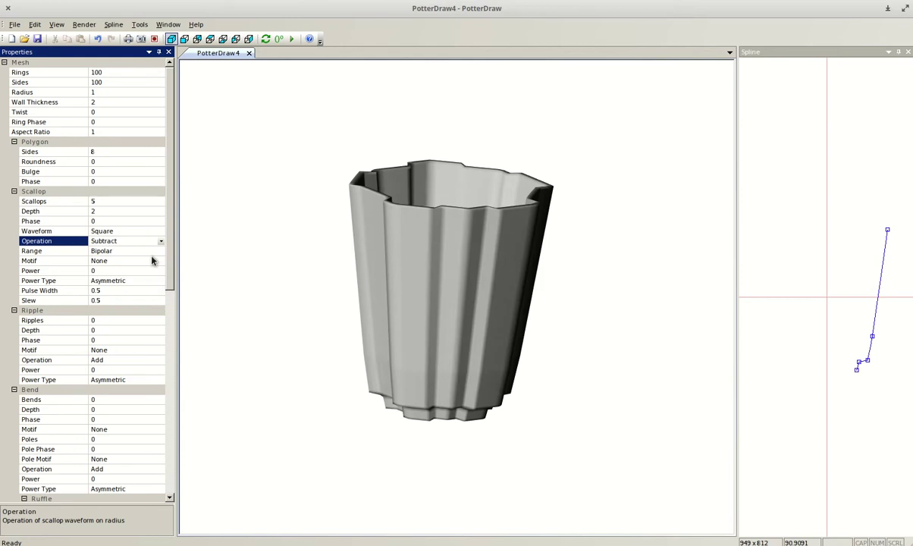
{"action": "left_click_drag", "start_coordinate": [265, 277], "coordinate": [169, 292]}
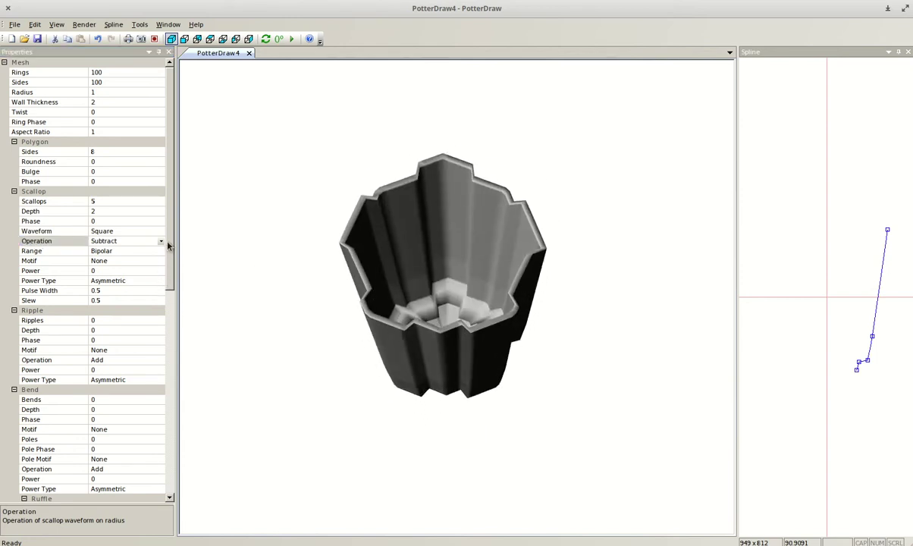
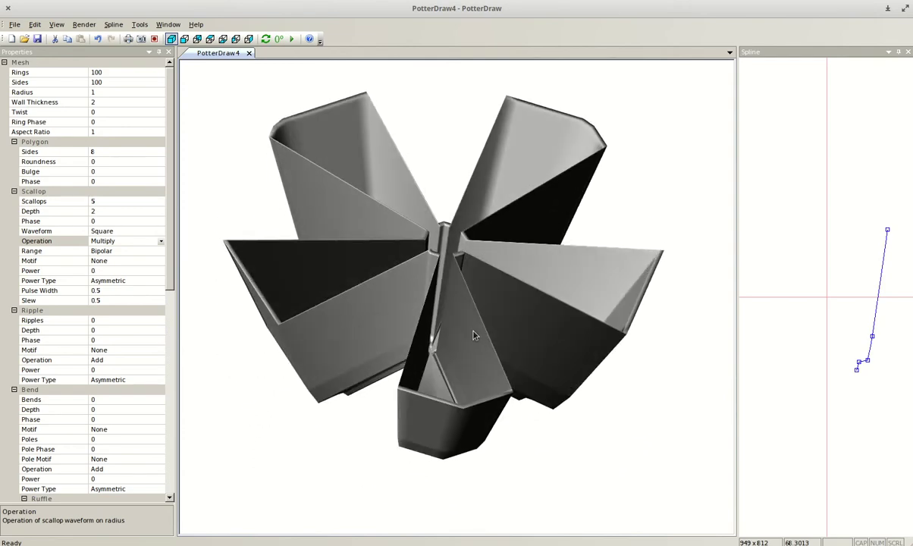
Try the Divide operation and the Exponentiate operation for the scallops
{"action": "left_click", "coordinate": [128, 240]}
{"action": "left_click", "coordinate": [160, 240]}
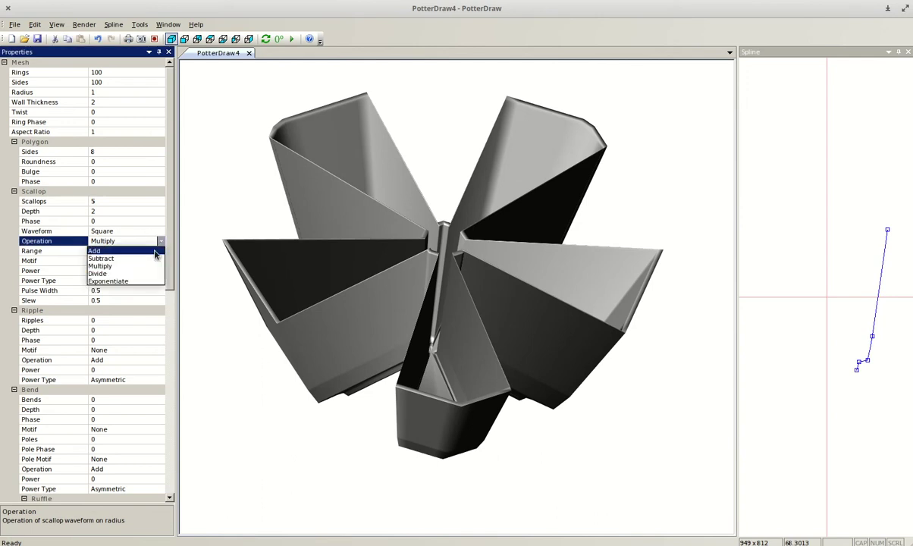
{"action": "left_click", "coordinate": [138, 274]}
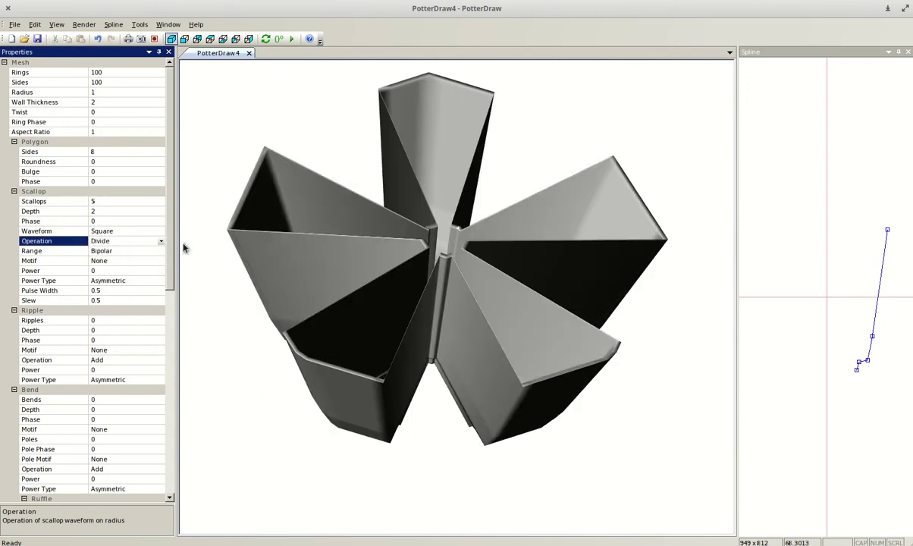
{"action": "left_click", "coordinate": [160, 241]}
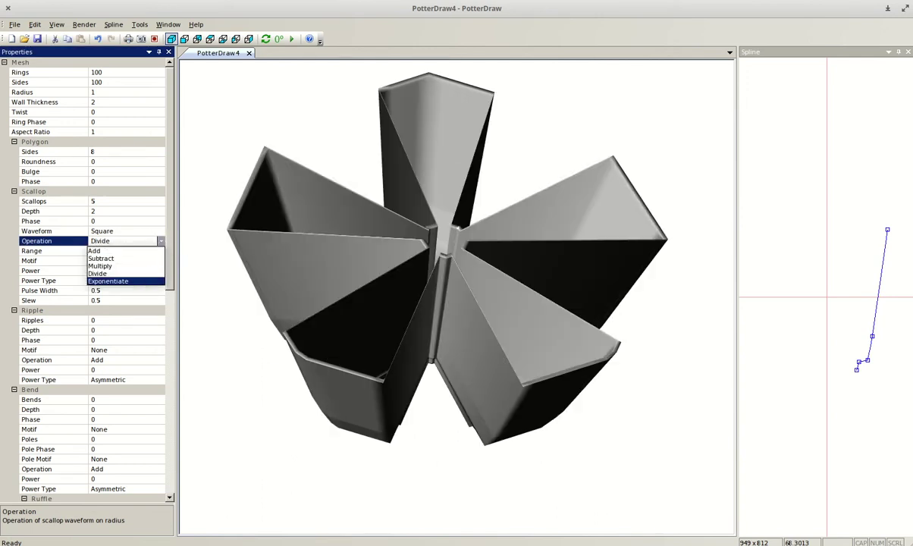
{"action": "left_click", "coordinate": [125, 281]}
{"action": "mouse_move", "coordinate": [495, 332]}
{"action": "left_mouse_down"}
{"action": "mouse_move", "coordinate": [468, 291]}
{"action": "mouse_move", "coordinate": [453, 336]}
{"action": "mouse_move", "coordinate": [504, 403]}
{"action": "mouse_move", "coordinate": [480, 343]}
{"action": "mouse_move", "coordinate": [489, 317]}
{"action": "left_mouse_up"}
Return the scallop operation to Add, switch it to Subtract and inspect the cup from the side
{"action": "left_click", "coordinate": [160, 241]}
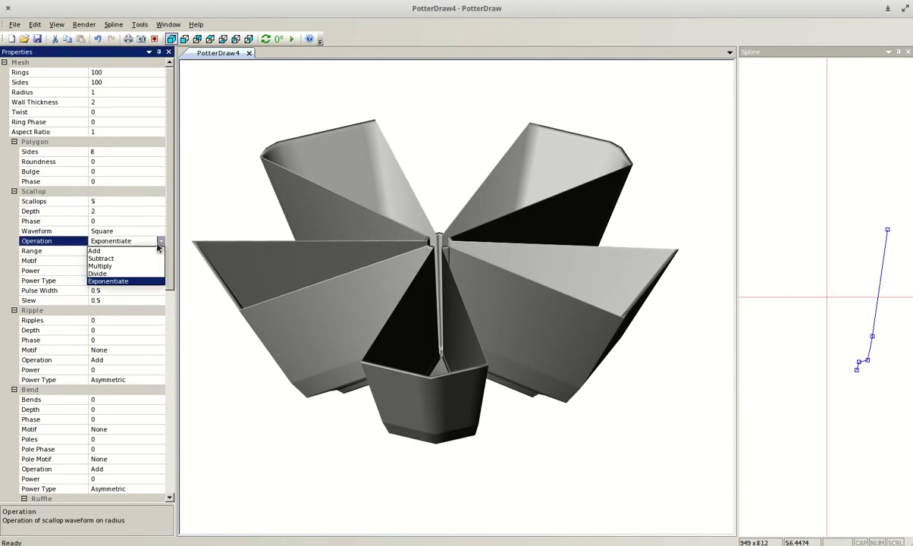
{"action": "left_click", "coordinate": [147, 251]}
{"action": "left_click", "coordinate": [161, 241]}
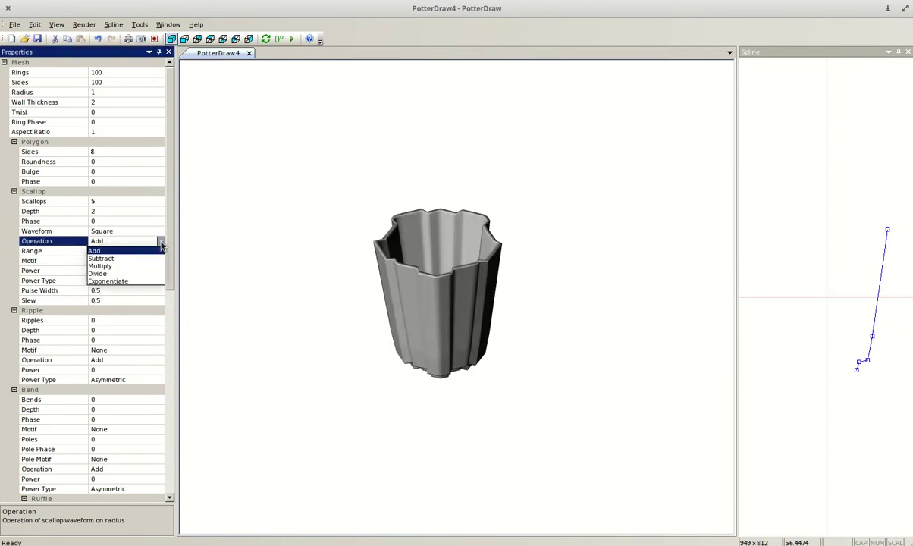
{"action": "left_click", "coordinate": [145, 258]}
{"action": "left_click_drag", "start_coordinate": [359, 318], "coordinate": [414, 350]}
{"action": "left_click_drag", "start_coordinate": [558, 326], "coordinate": [538, 260]}
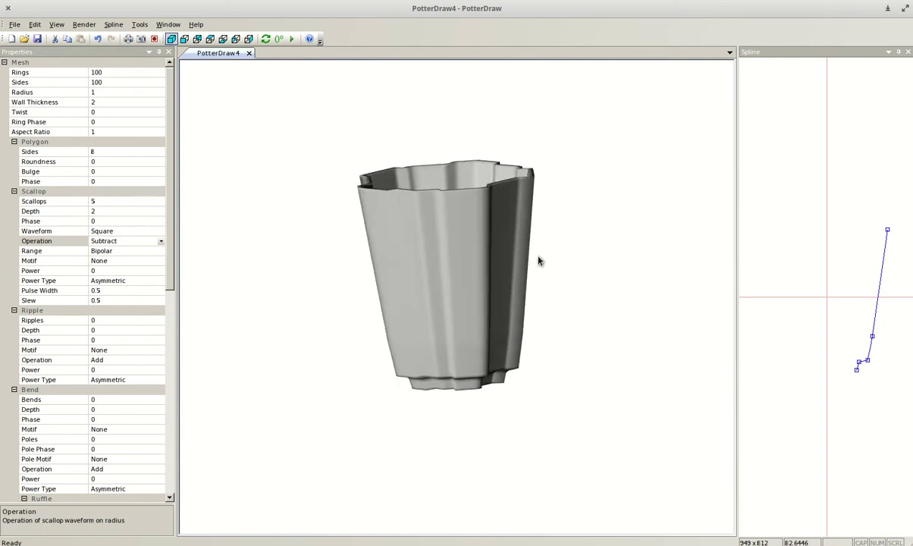
Render the cup as a wireframe and inspect its mesh from above and from the side
{"action": "left_click", "coordinate": [85, 25]}
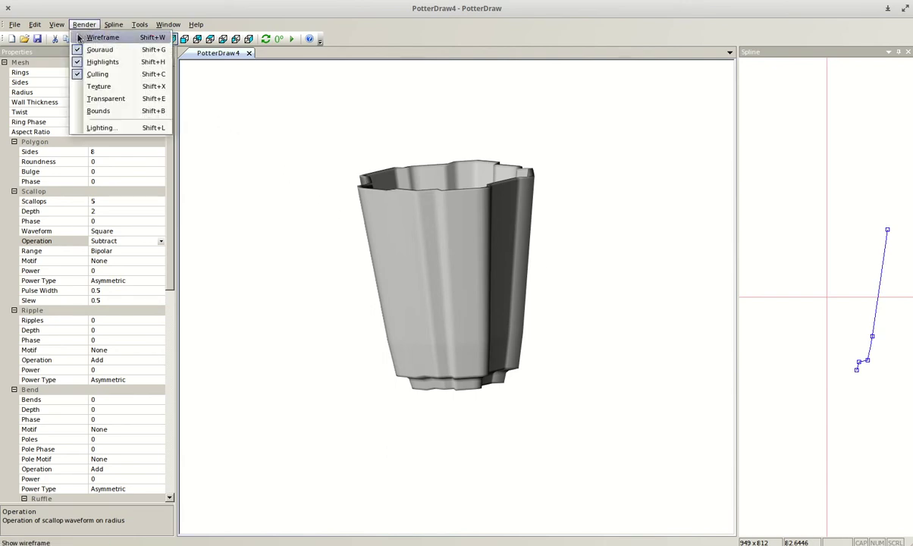
{"action": "left_click", "coordinate": [80, 37]}
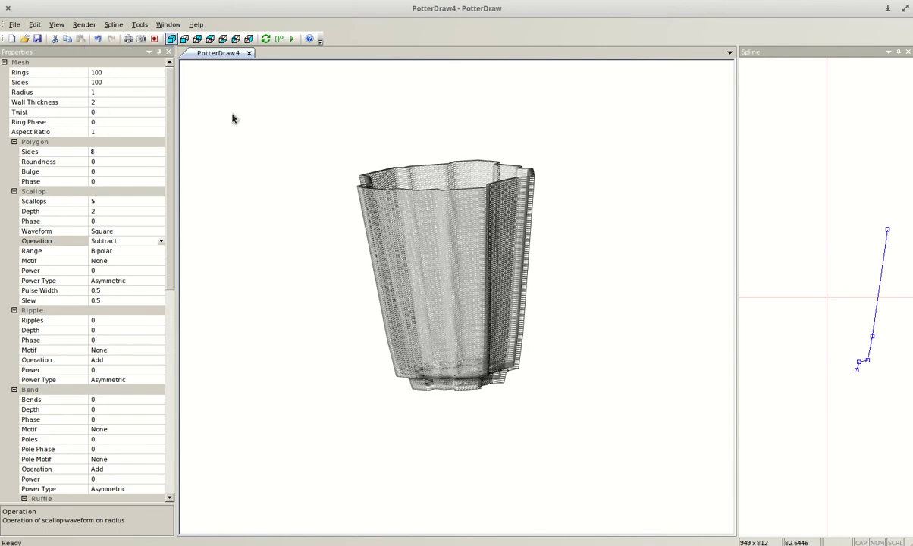
{"action": "left_click_drag", "start_coordinate": [233, 119], "coordinate": [406, 308]}
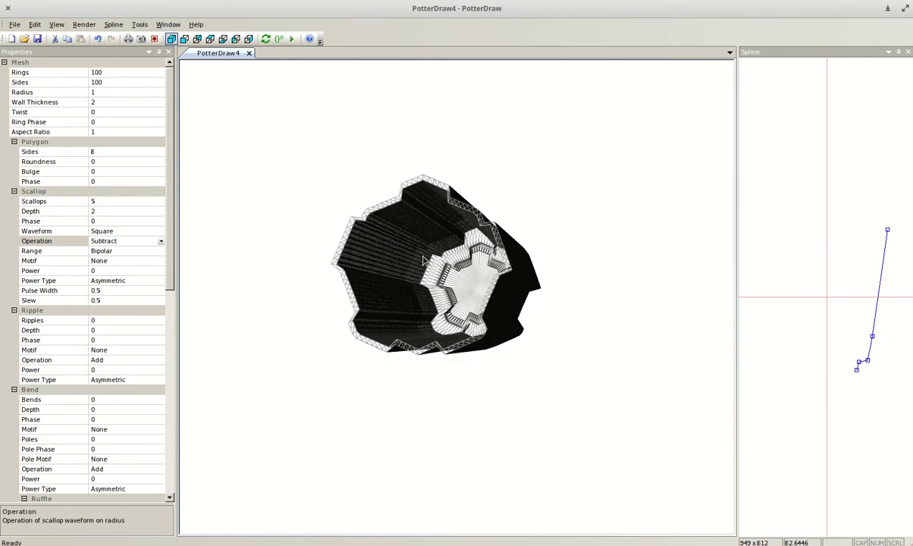
{"action": "left_click_drag", "start_coordinate": [424, 260], "coordinate": [500, 242]}
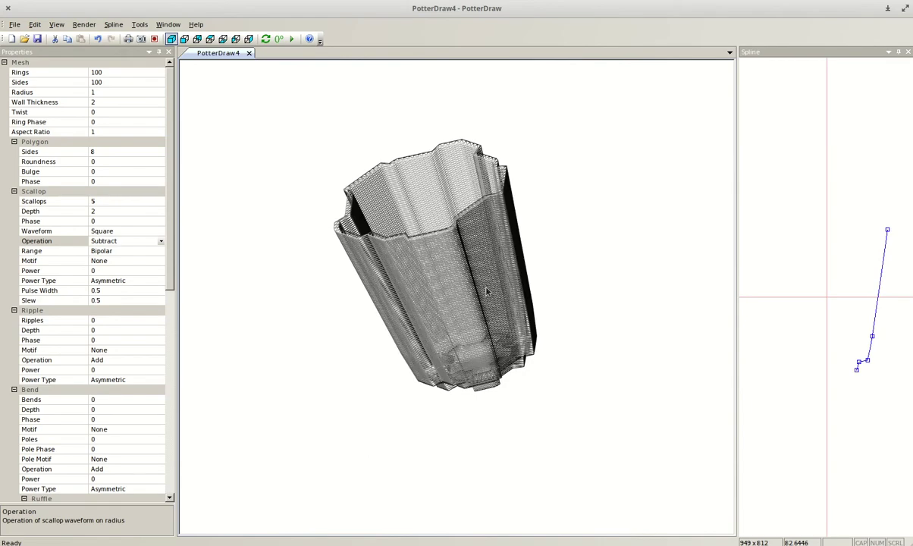
{"action": "left_click_drag", "start_coordinate": [487, 291], "coordinate": [533, 261]}
Set the view's background color to olive (808000) and check the wireframe cup against it
{"action": "scroll", "coordinate": [59, 432], "scroll_direction": "down", "scroll_amount": 2}
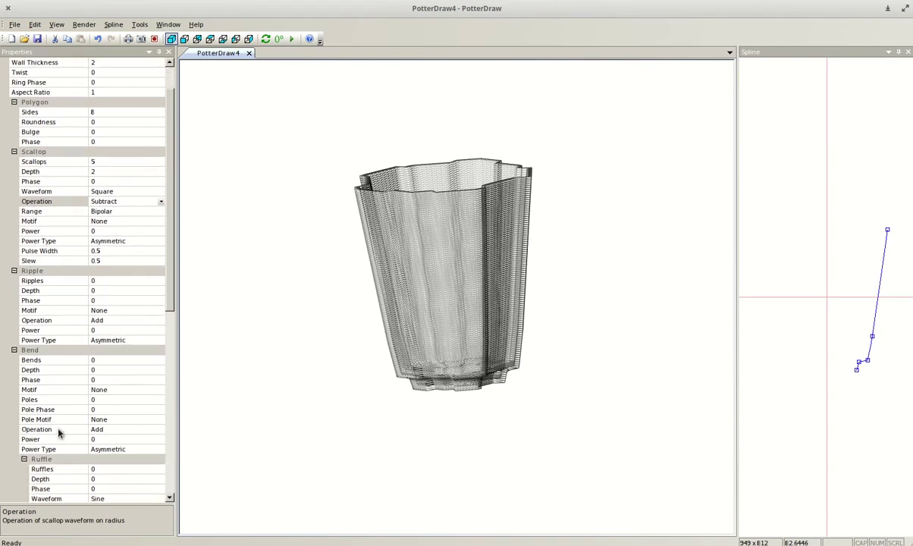
{"action": "left_click_drag", "start_coordinate": [171, 292], "coordinate": [177, 496]}
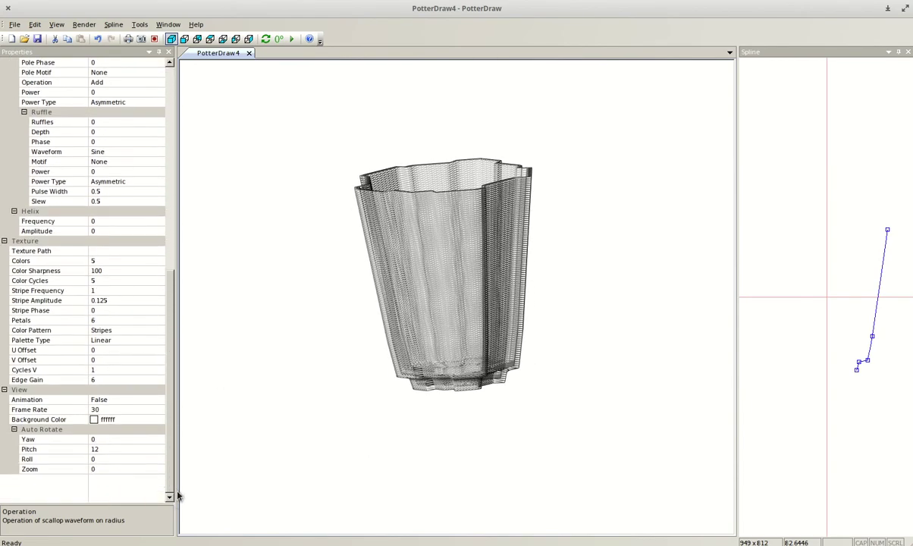
{"action": "left_click", "coordinate": [93, 423]}
{"action": "left_click", "coordinate": [160, 419]}
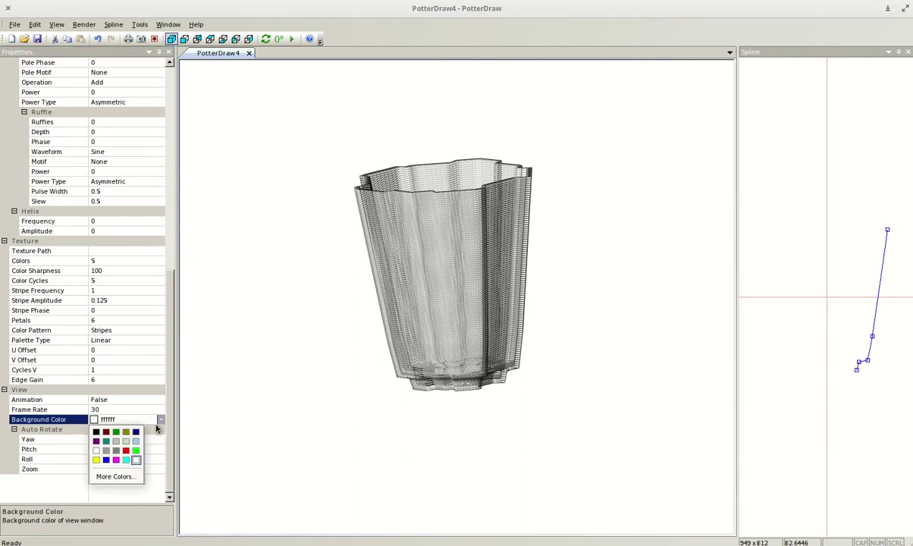
{"action": "left_click", "coordinate": [125, 432]}
{"action": "left_click_drag", "start_coordinate": [457, 424], "coordinate": [361, 313]}
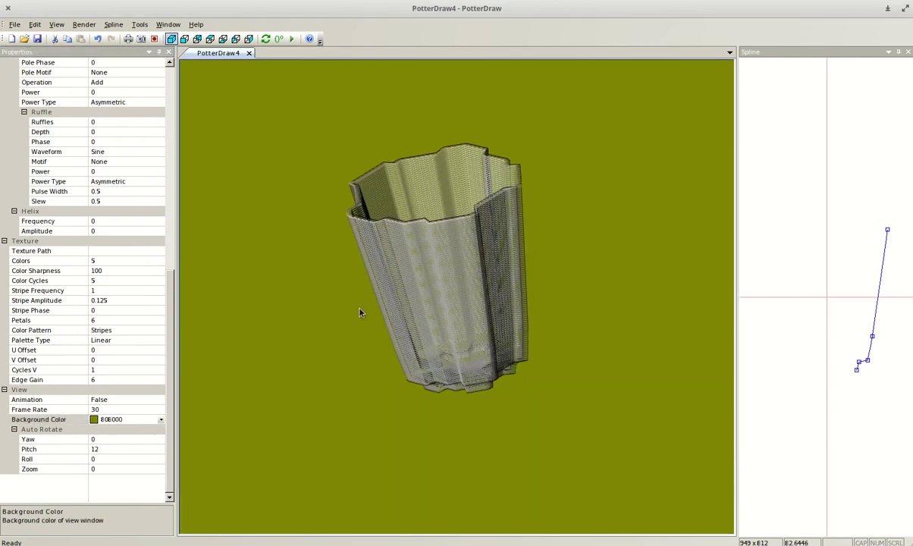
Return the cup from wireframe to solid rendering and inspect it from several angles
{"action": "left_click", "coordinate": [84, 24]}
{"action": "left_click", "coordinate": [95, 37]}
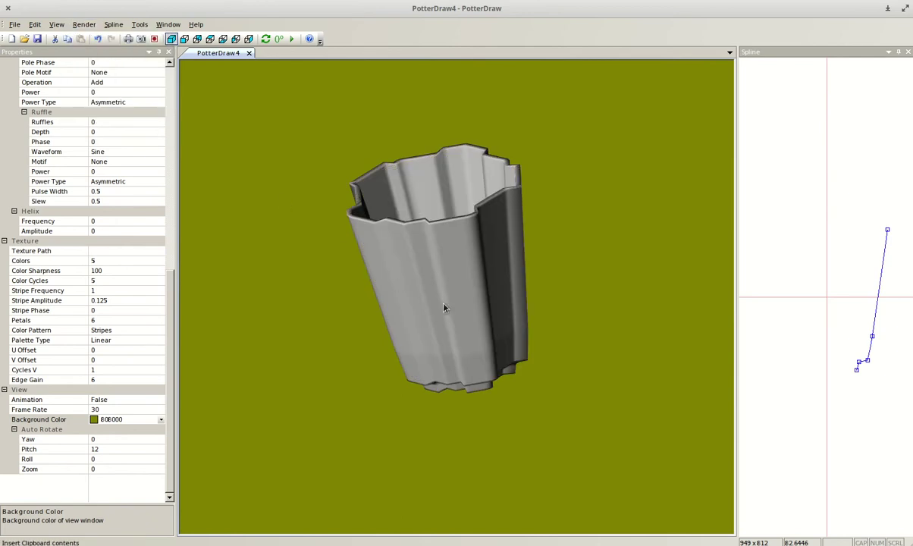
{"action": "left_click_drag", "start_coordinate": [444, 307], "coordinate": [500, 313]}
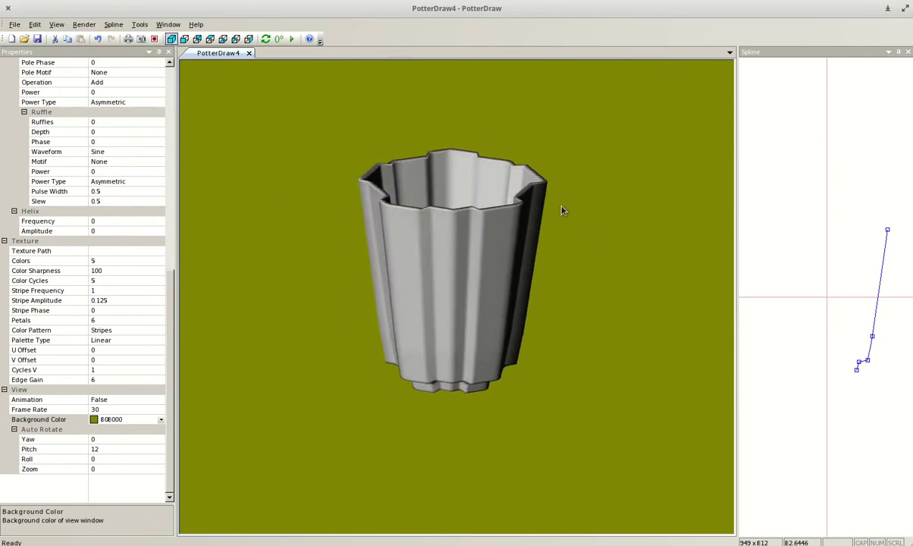
{"action": "left_click_drag", "start_coordinate": [561, 211], "coordinate": [576, 285]}
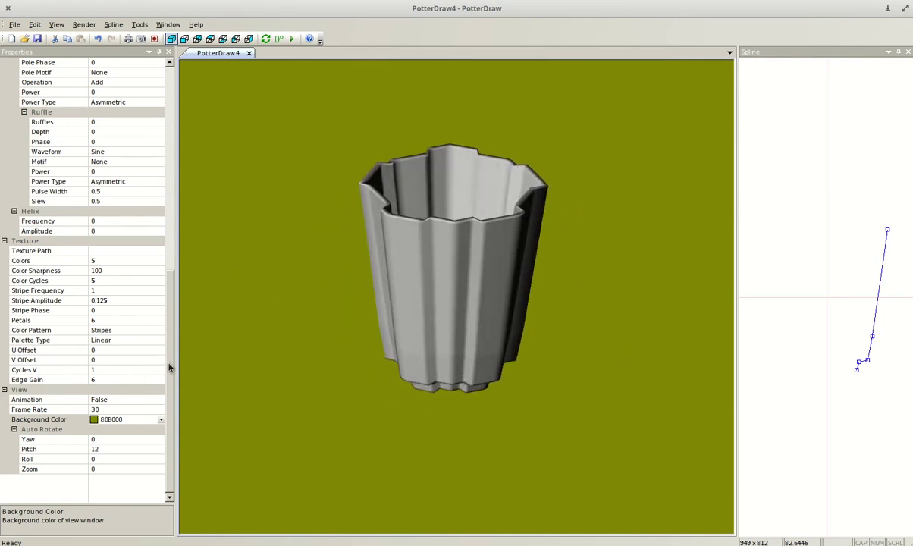
Add 5 ripples to the cup with a ripple depth of 2
{"action": "scroll", "coordinate": [161, 227], "scroll_direction": "up", "scroll_amount": 10}
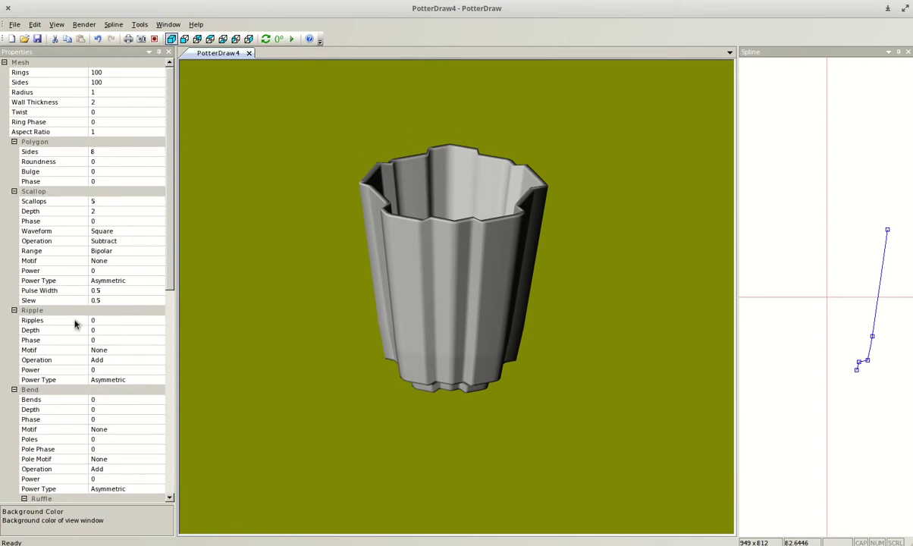
{"action": "scroll", "coordinate": [170, 283], "scroll_direction": "down", "scroll_amount": 1}
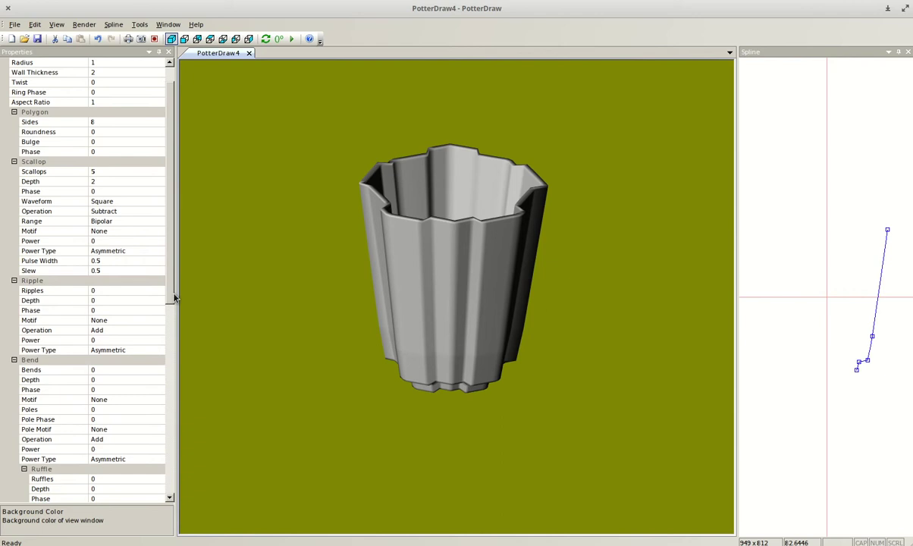
{"action": "left_click", "coordinate": [104, 290]}
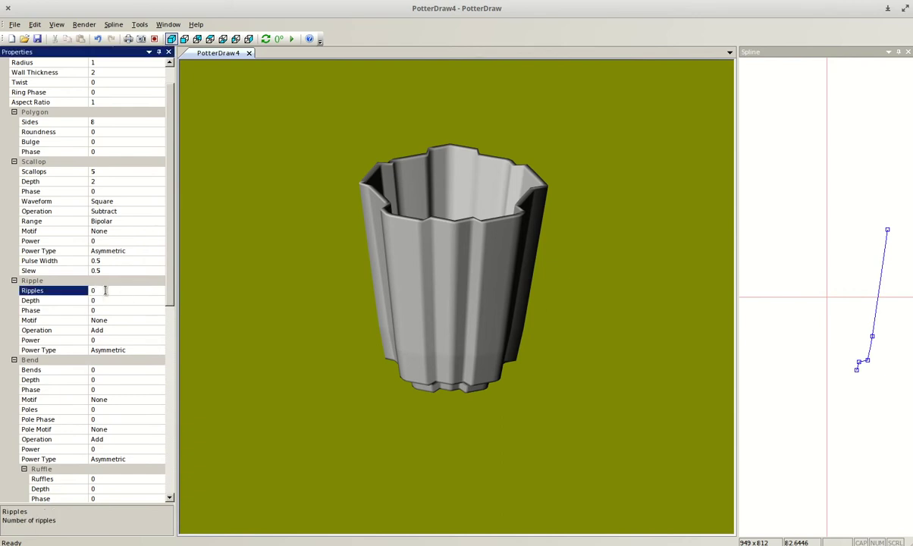
{"action": "type", "text": "5"}
{"action": "left_click", "coordinate": [96, 300]}
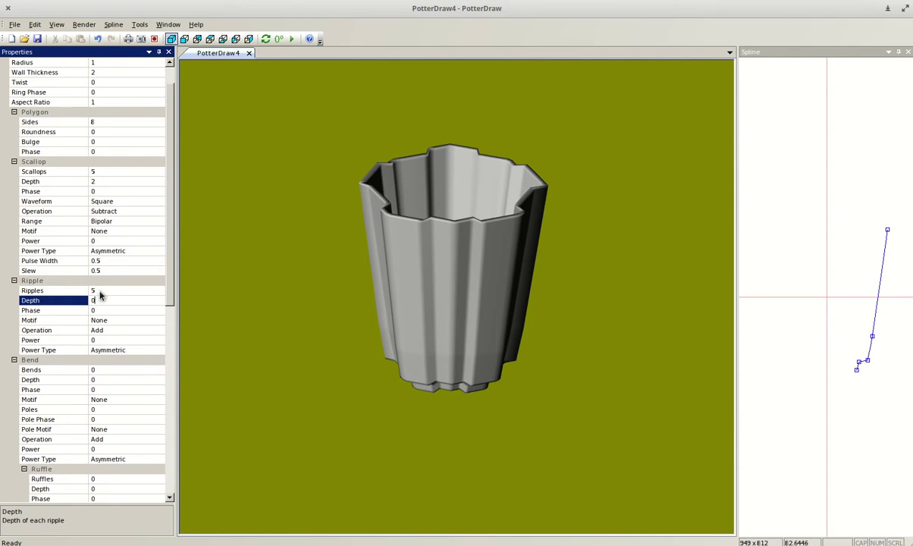
{"action": "double_click", "coordinate": [92, 300]}
{"action": "key", "text": "Return"}
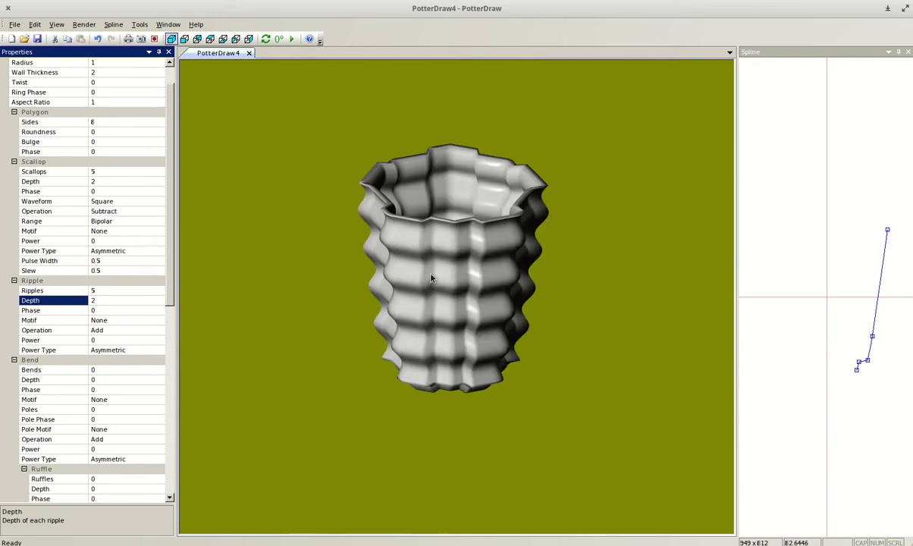
Inspect the rippled cup from below, from above and from the side
{"action": "mouse_move", "coordinate": [423, 278]}
{"action": "left_mouse_down"}
{"action": "mouse_move", "coordinate": [434, 263]}
{"action": "mouse_move", "coordinate": [397, 229]}
{"action": "mouse_move", "coordinate": [367, 233]}
{"action": "mouse_move", "coordinate": [366, 257]}
{"action": "mouse_move", "coordinate": [414, 399]}
{"action": "mouse_move", "coordinate": [471, 441]}
{"action": "left_mouse_up"}
{"action": "left_click_drag", "start_coordinate": [485, 210], "coordinate": [498, 278]}
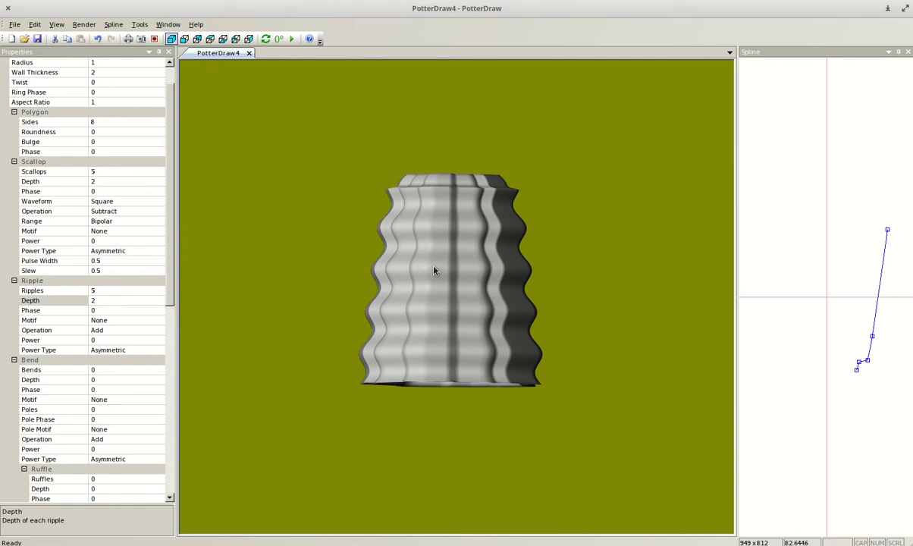
{"action": "left_click_drag", "start_coordinate": [438, 266], "coordinate": [452, 176]}
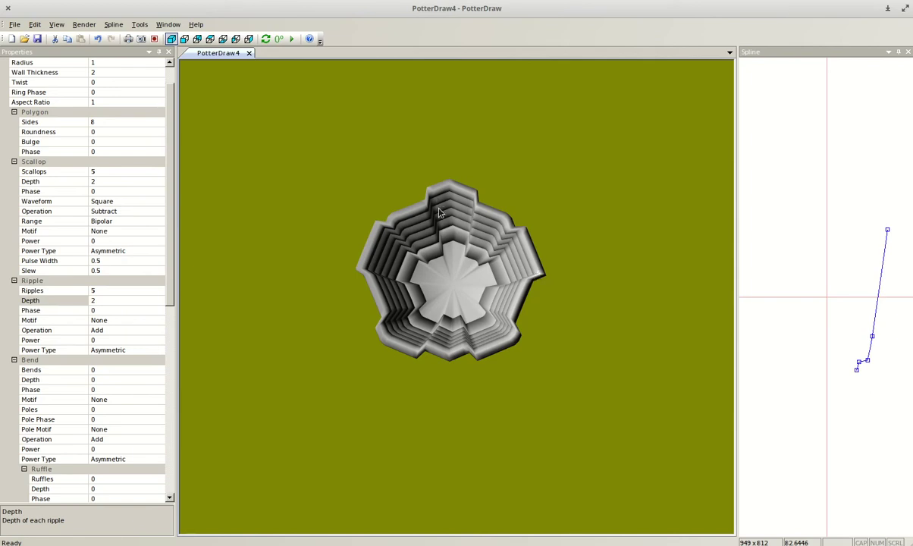
{"action": "left_click_drag", "start_coordinate": [444, 287], "coordinate": [404, 203]}
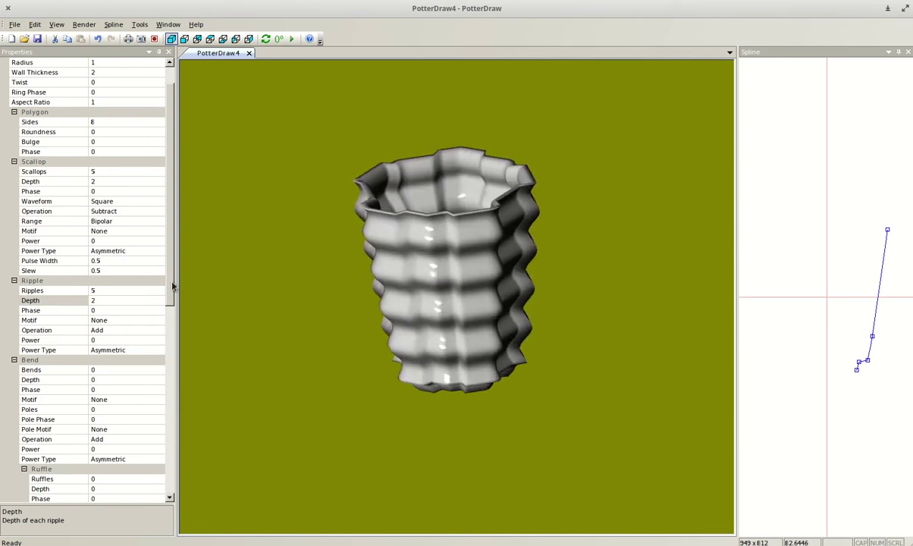
Try mesh twist values of 2 and 10 and view the twisted cup
{"action": "left_click_drag", "start_coordinate": [173, 286], "coordinate": [172, 241]}
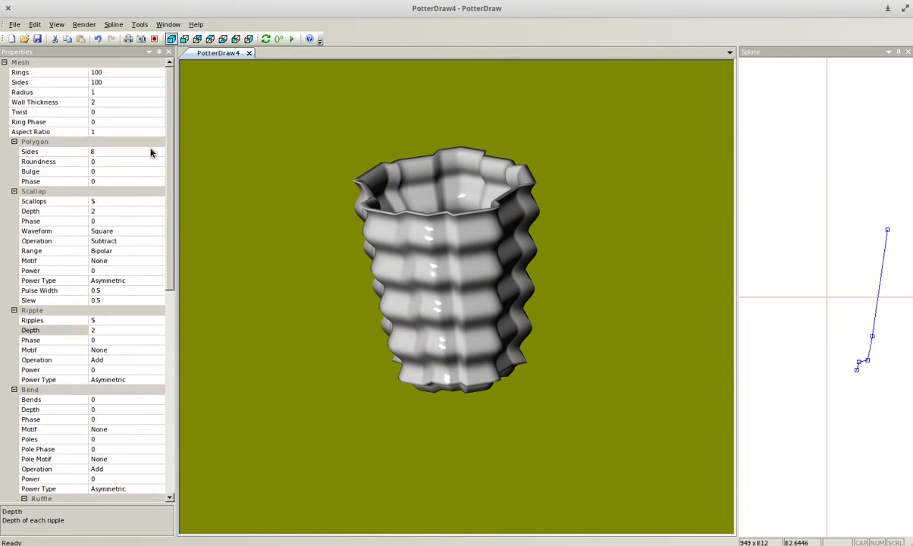
{"action": "left_click", "coordinate": [23, 111]}
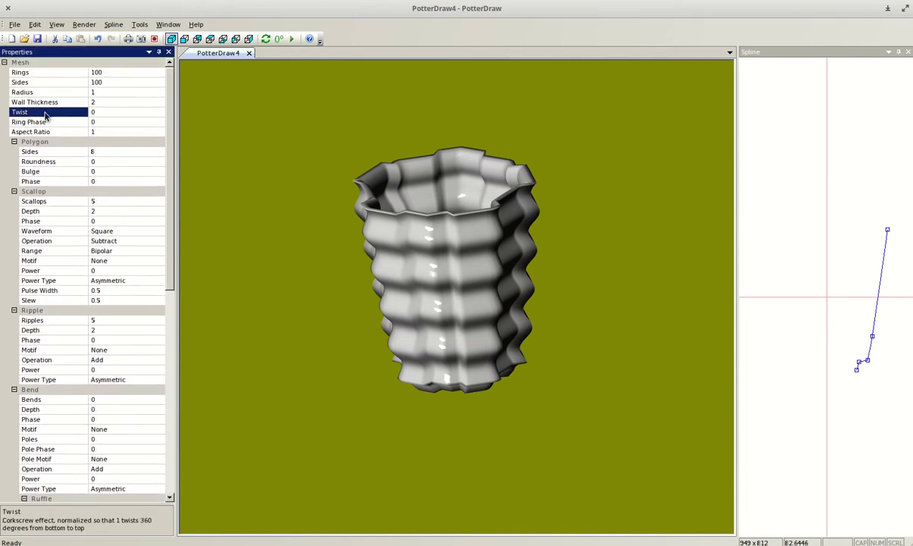
{"action": "left_click", "coordinate": [94, 111]}
{"action": "type", "text": "2"}
{"action": "key", "text": "Return"}
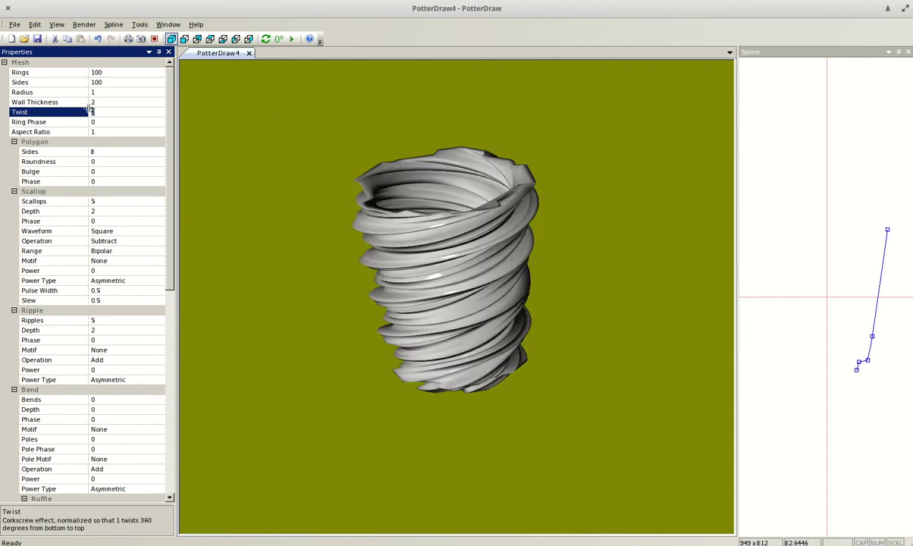
{"action": "key", "text": "Return"}
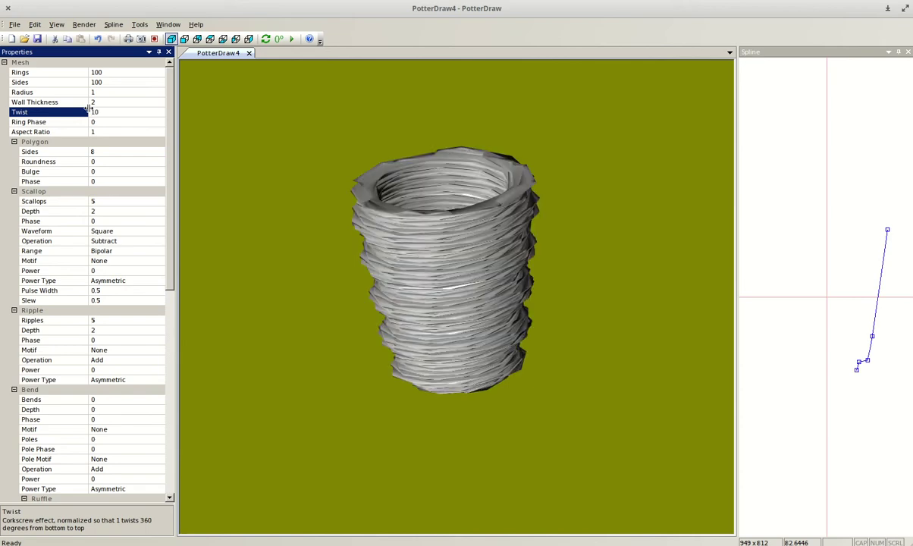
{"action": "mouse_move", "coordinate": [431, 324]}
{"action": "left_mouse_down"}
{"action": "mouse_move", "coordinate": [410, 291]}
{"action": "mouse_move", "coordinate": [417, 305]}
{"action": "mouse_move", "coordinate": [481, 316]}
{"action": "mouse_move", "coordinate": [499, 332]}
{"action": "mouse_move", "coordinate": [458, 337]}
{"action": "mouse_move", "coordinate": [424, 318]}
{"action": "left_mouse_up"}
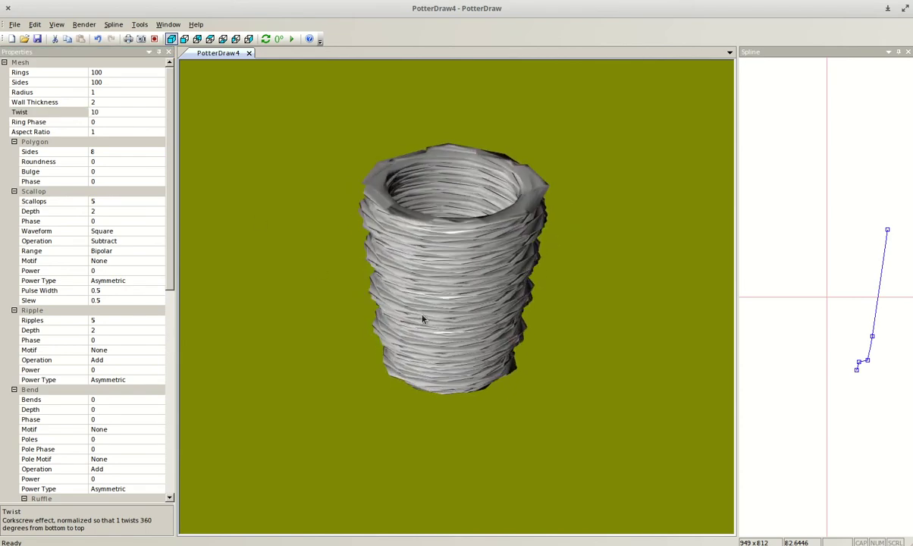
Try a mesh twist of 0.1 and view the cup from the side
{"action": "double_click", "coordinate": [73, 112]}
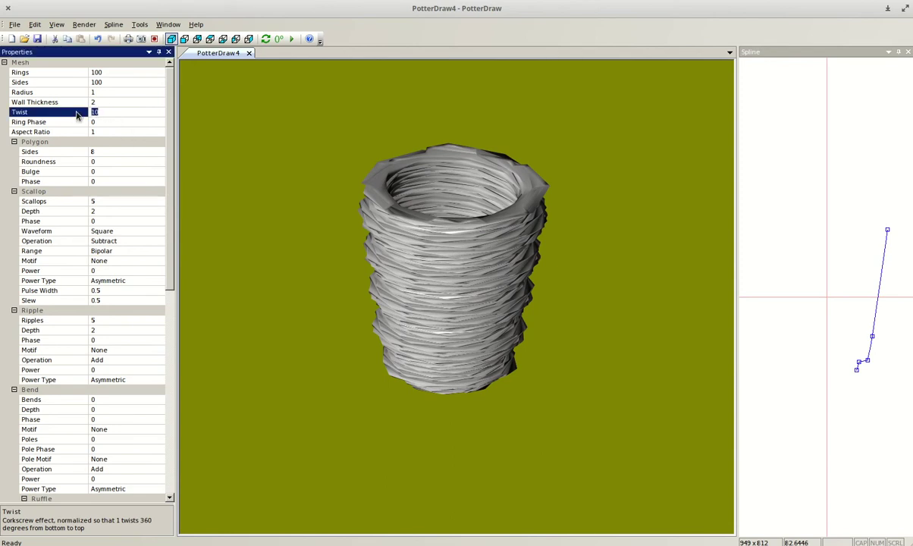
{"action": "key", "text": "BackSpace"}
{"action": "type", "text": "0.1"}
{"action": "key", "text": "Return"}
{"action": "left_click_drag", "start_coordinate": [263, 189], "coordinate": [349, 206]}
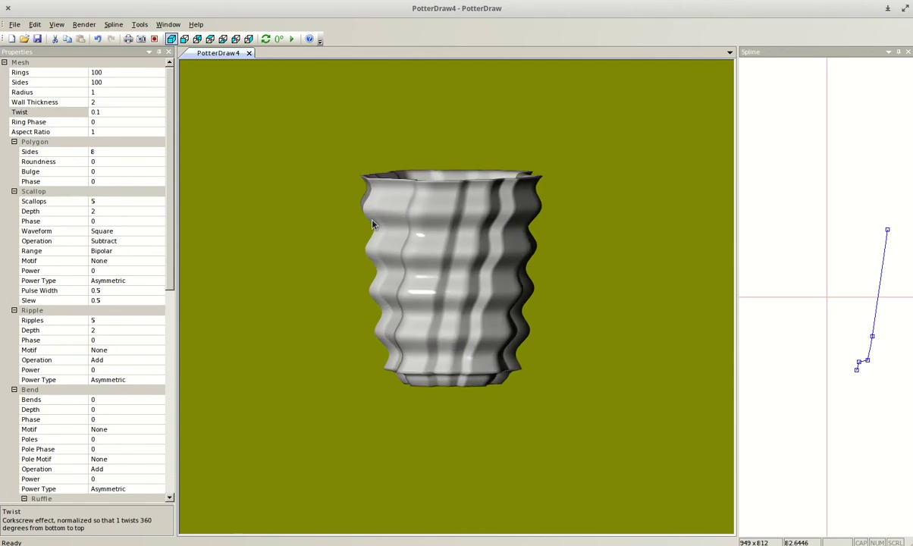
Set the mesh twist to 0.3 and check the spiralling ribs from the side
{"action": "left_click", "coordinate": [106, 112]}
{"action": "left_click_drag", "start_coordinate": [106, 112], "coordinate": [83, 114]}
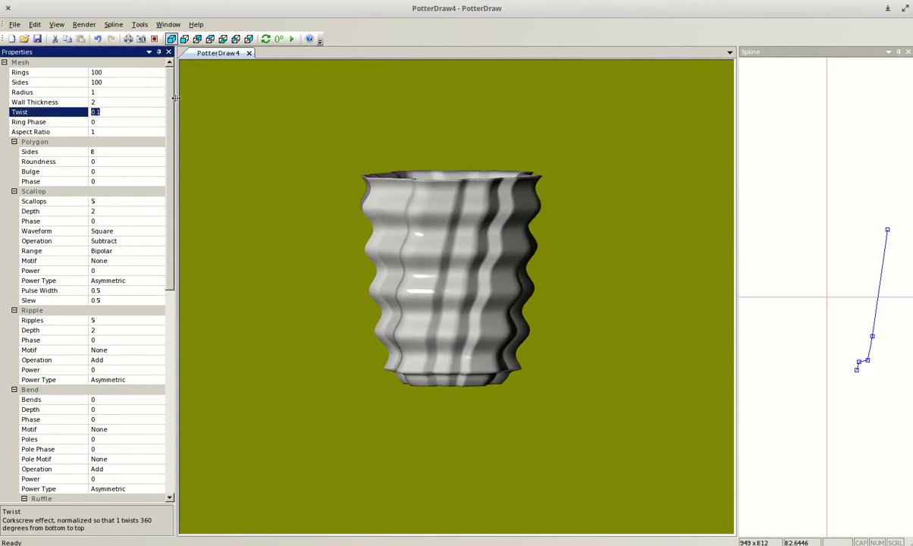
{"action": "type", "text": "0.3"}
{"action": "key", "text": "Return"}
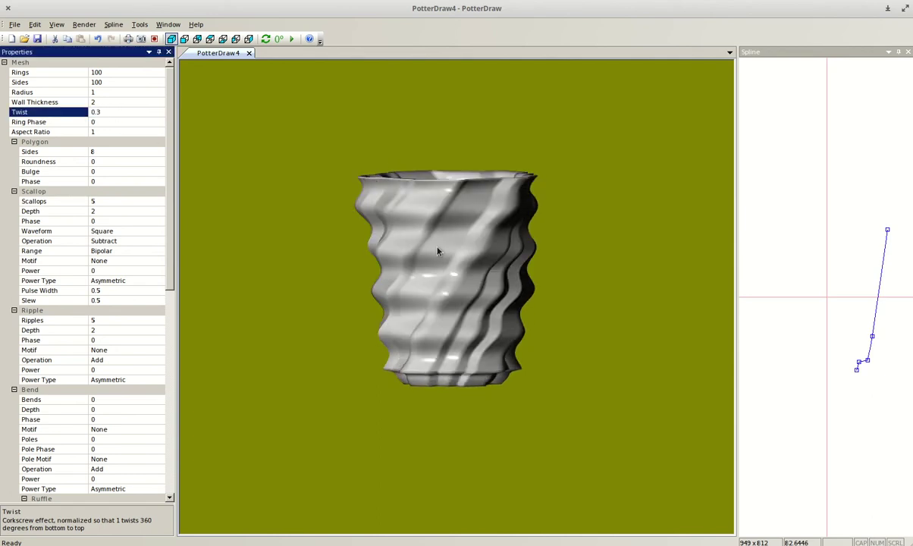
{"action": "left_click_drag", "start_coordinate": [437, 252], "coordinate": [473, 322]}
Lower the profile spline's top node to shorten the cup, and add a mid-wall node pulled outward to widen the body
{"action": "left_click", "coordinate": [889, 230]}
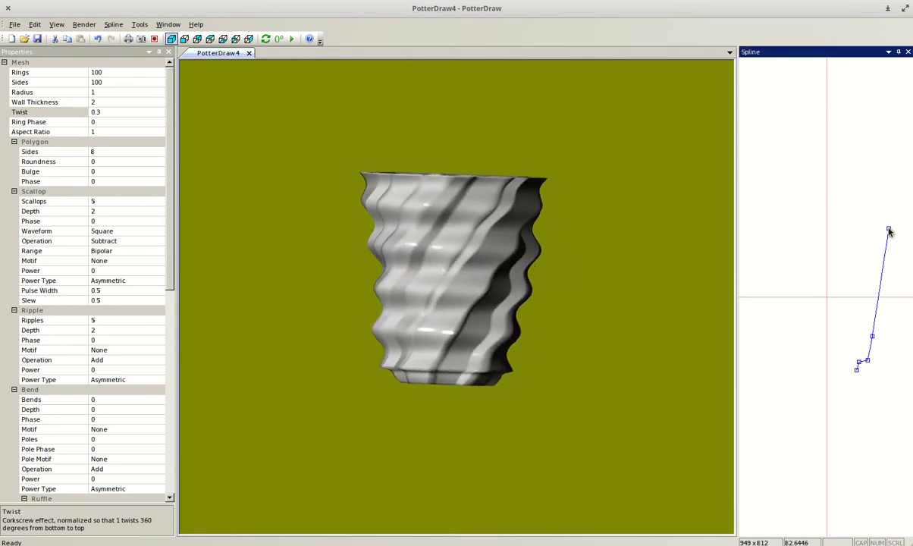
{"action": "left_click_drag", "start_coordinate": [888, 231], "coordinate": [885, 250]}
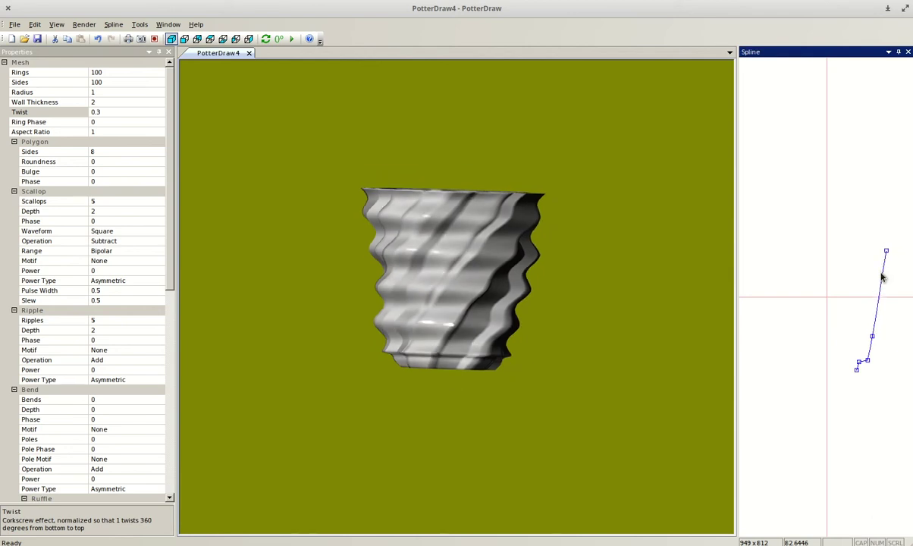
{"action": "right_click", "coordinate": [882, 286]}
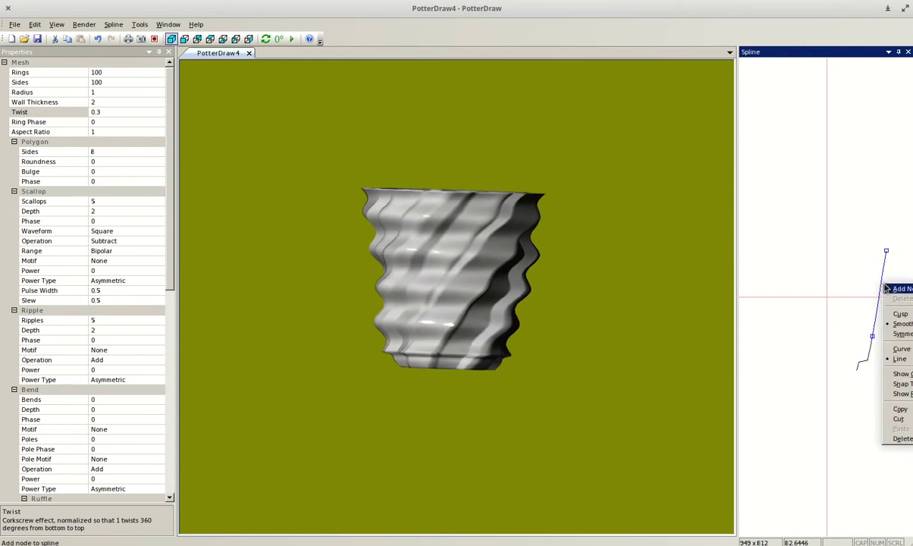
{"action": "left_click", "coordinate": [892, 289]}
{"action": "left_click_drag", "start_coordinate": [882, 284], "coordinate": [884, 302]}
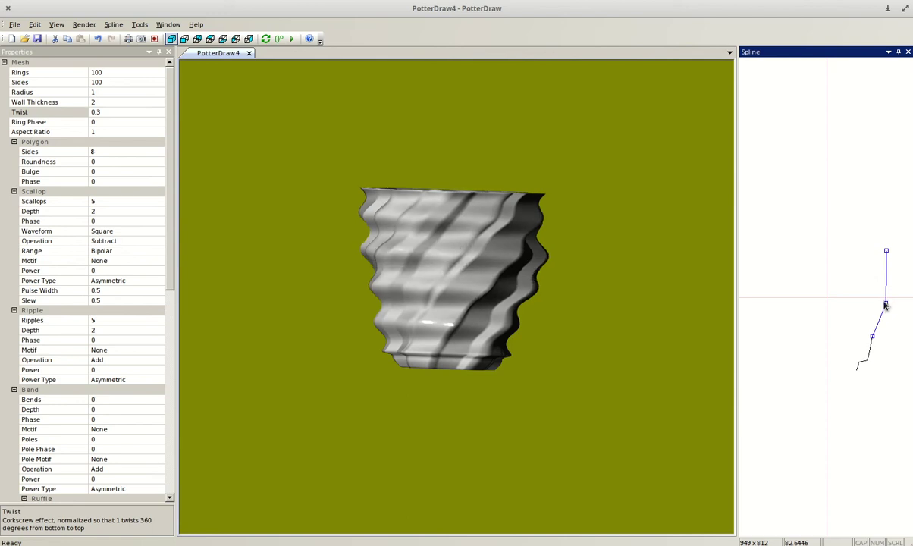
{"action": "left_click_drag", "start_coordinate": [717, 319], "coordinate": [620, 307]}
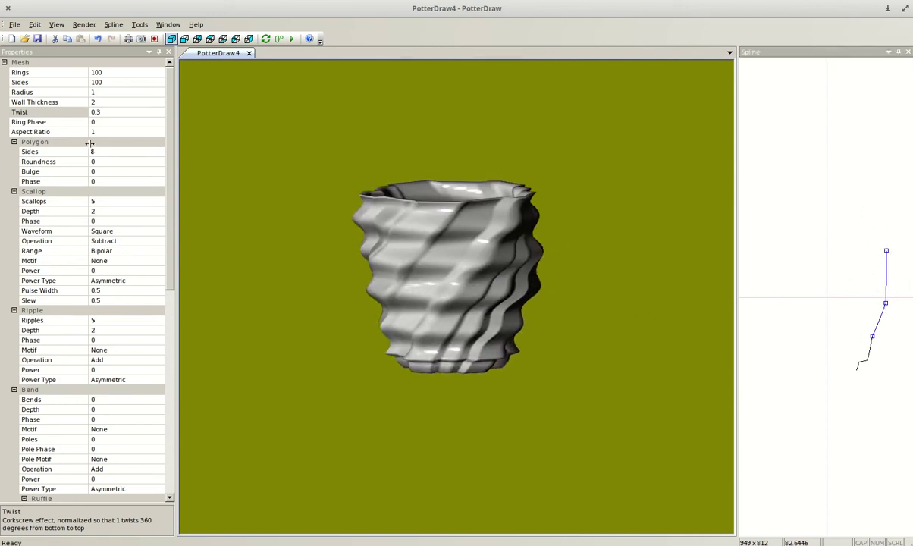
Reset the mesh twist to 0
{"action": "left_click", "coordinate": [101, 111]}
{"action": "type", "text": "0"}
{"action": "key", "text": "Return"}
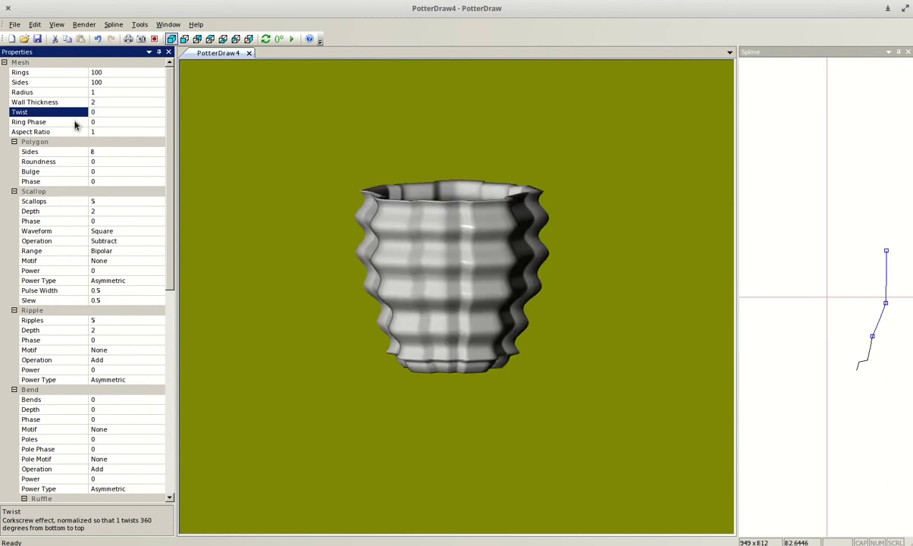
Remove the ripples by setting both the ripple count and the ripple depth to 0
{"action": "scroll", "coordinate": [91, 312], "scroll_direction": "down", "scroll_amount": 1}
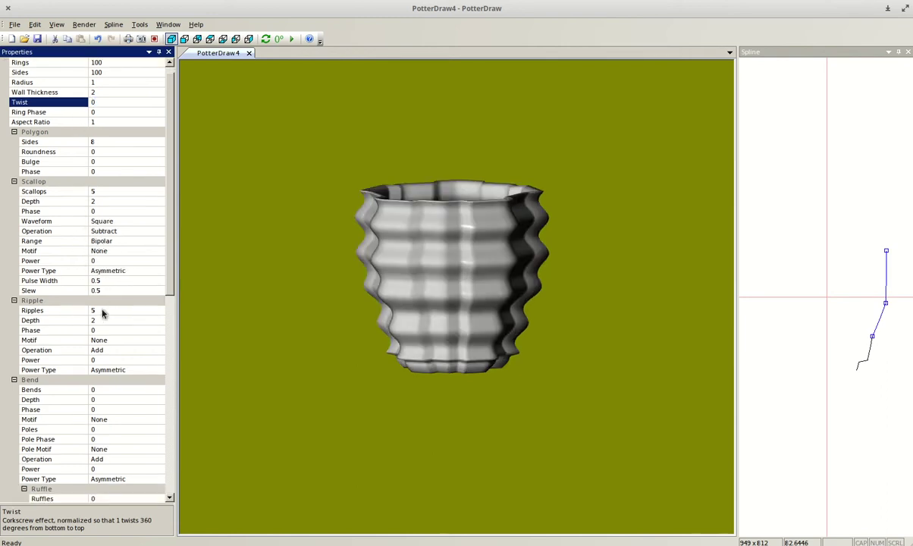
{"action": "left_click", "coordinate": [84, 311]}
{"action": "type", "text": "0"}
{"action": "key", "text": "Return"}
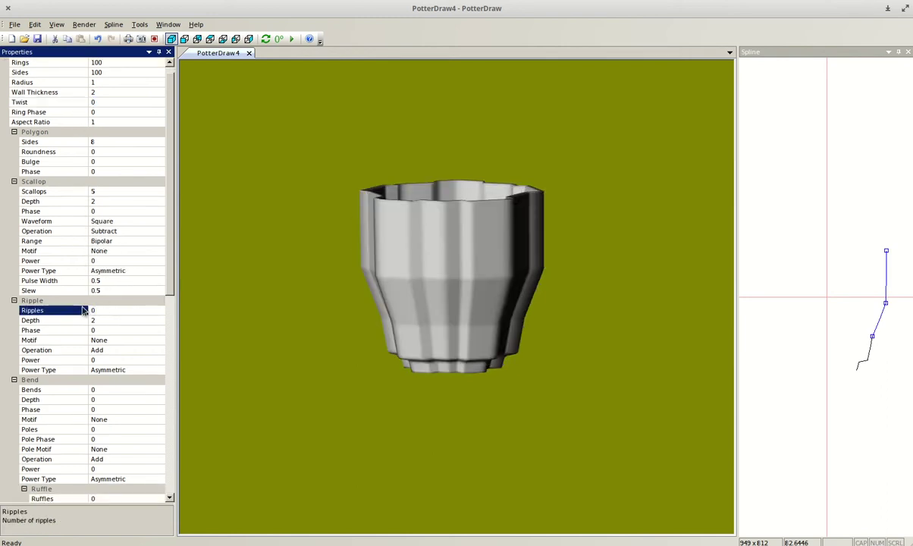
{"action": "left_click", "coordinate": [88, 321]}
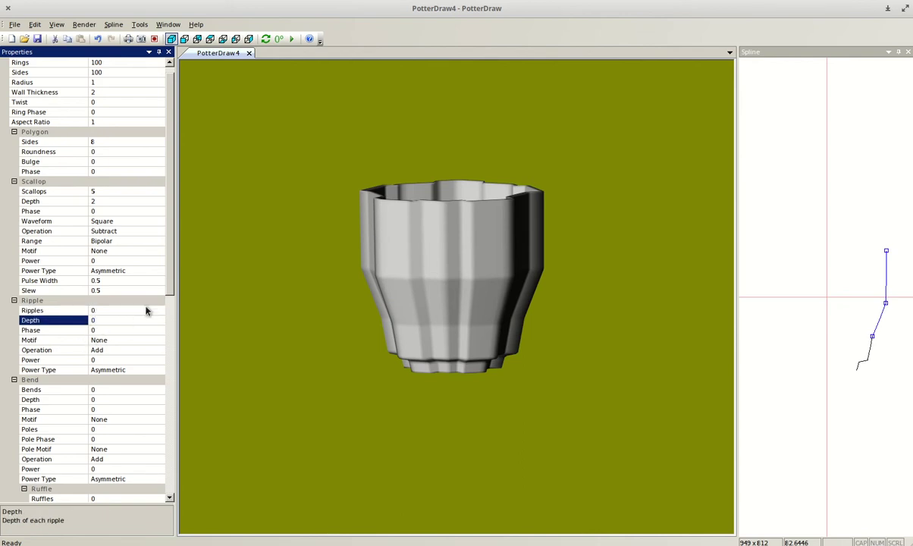
Move the two middle nodes of the profile spline downward so the wall tapers gently to a wider base
{"action": "scroll", "coordinate": [167, 297], "scroll_direction": "down", "scroll_amount": 1}
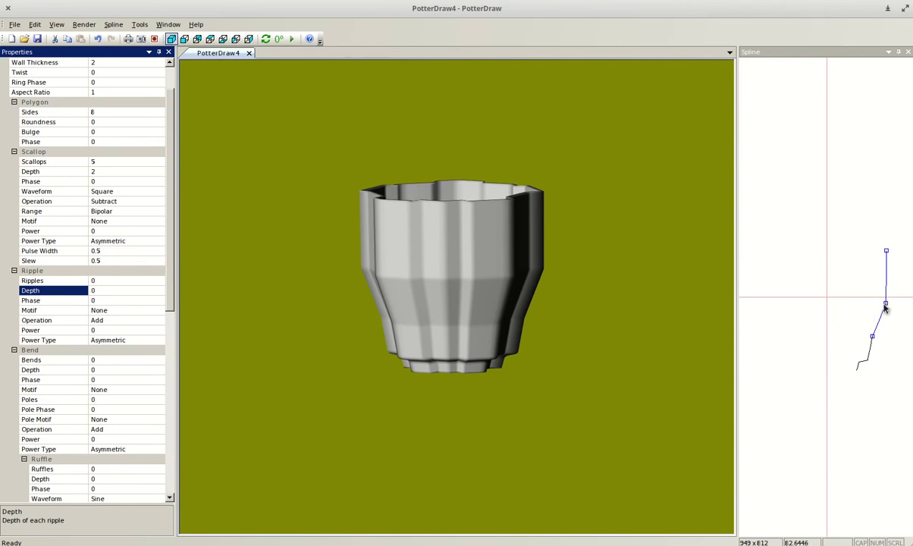
{"action": "left_click_drag", "start_coordinate": [884, 304], "coordinate": [876, 355]}
{"action": "left_click_drag", "start_coordinate": [667, 318], "coordinate": [646, 315]}
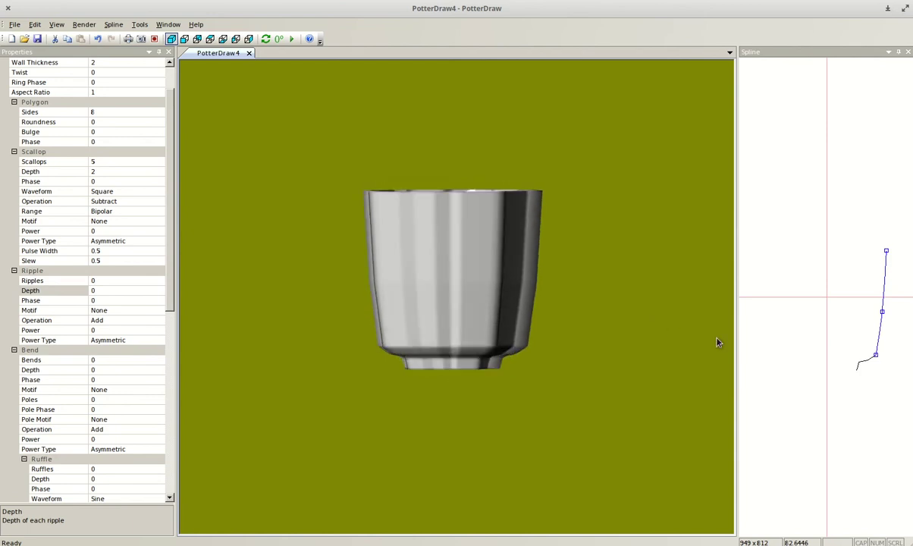
Reshape the foot by lowering the spline node above the base, and undo the attempt to raise the bottom node
{"action": "left_click", "coordinate": [860, 364]}
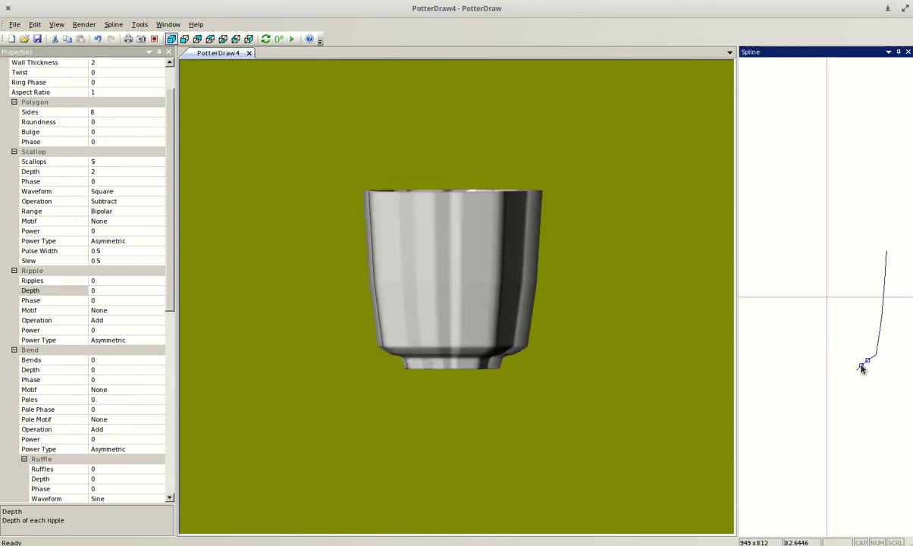
{"action": "left_click_drag", "start_coordinate": [859, 375], "coordinate": [867, 367]}
{"action": "key", "text": "ctrl+z"}
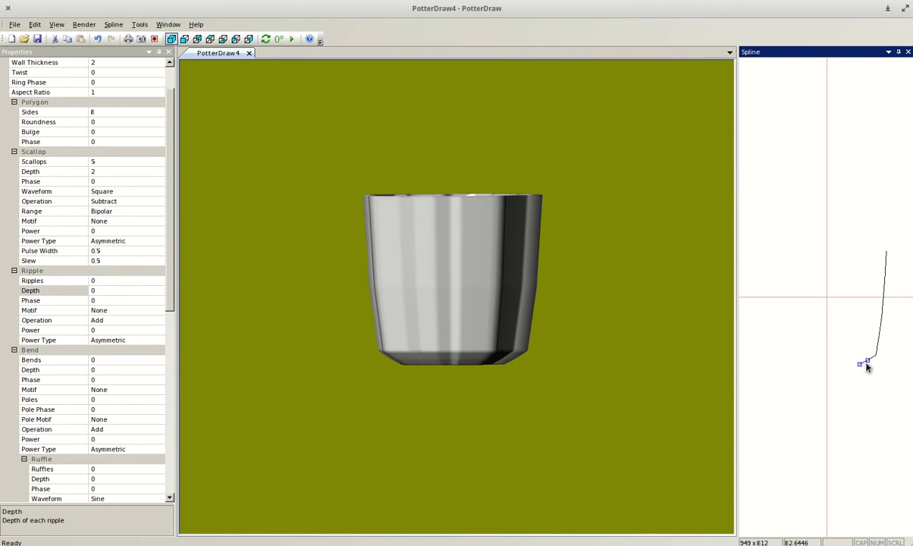
{"action": "left_click_drag", "start_coordinate": [857, 369], "coordinate": [866, 362]}
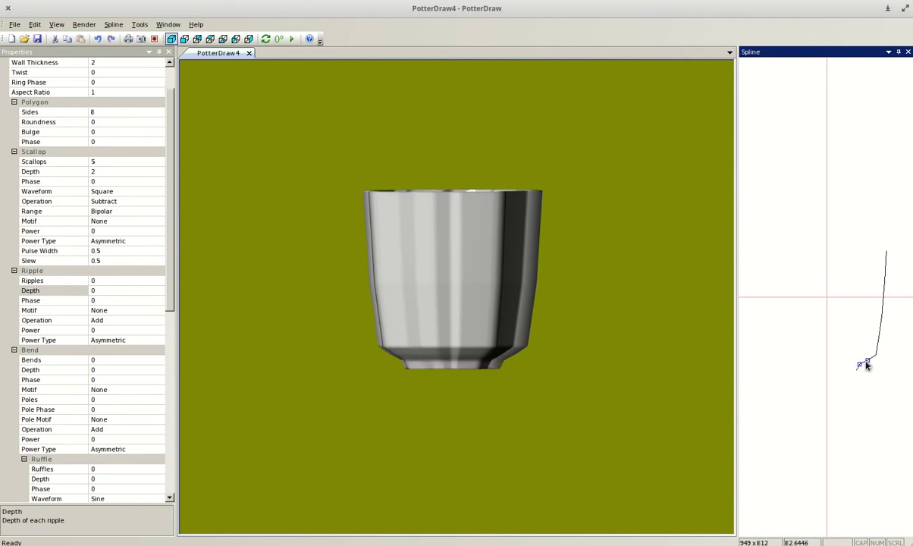
{"action": "mouse_move", "coordinate": [531, 346]}
{"action": "left_mouse_down"}
{"action": "mouse_move", "coordinate": [536, 369]}
{"action": "mouse_move", "coordinate": [538, 339]}
{"action": "left_mouse_up"}
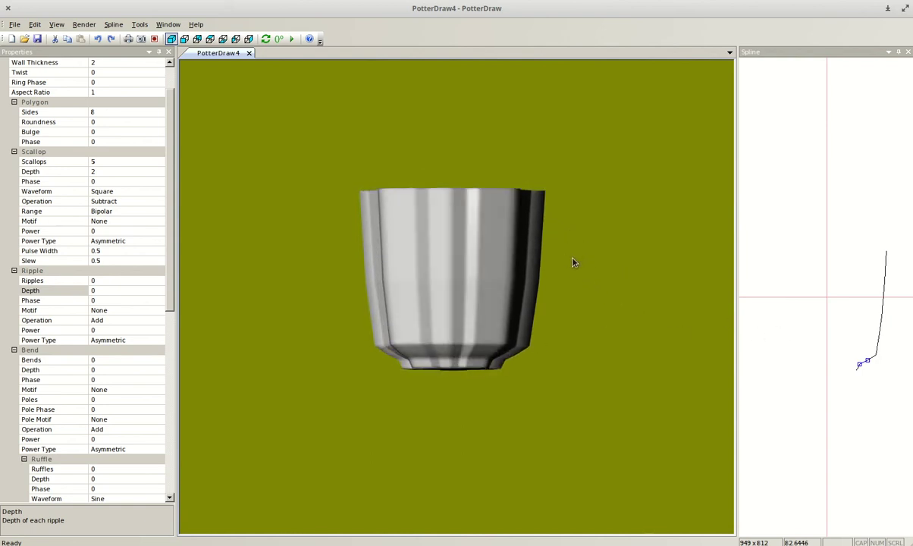
Try narrowing the cup's mouth by moving the top spline node inward and slightly up
{"action": "mouse_move", "coordinate": [574, 268]}
{"action": "left_mouse_down"}
{"action": "mouse_move", "coordinate": [540, 385]}
{"action": "mouse_move", "coordinate": [422, 403]}
{"action": "mouse_move", "coordinate": [394, 347]}
{"action": "mouse_move", "coordinate": [426, 439]}
{"action": "mouse_move", "coordinate": [475, 457]}
{"action": "mouse_move", "coordinate": [495, 456]}
{"action": "mouse_move", "coordinate": [497, 447]}
{"action": "mouse_move", "coordinate": [412, 408]}
{"action": "mouse_move", "coordinate": [526, 440]}
{"action": "mouse_move", "coordinate": [564, 424]}
{"action": "mouse_move", "coordinate": [579, 381]}
{"action": "mouse_move", "coordinate": [581, 272]}
{"action": "left_mouse_up"}
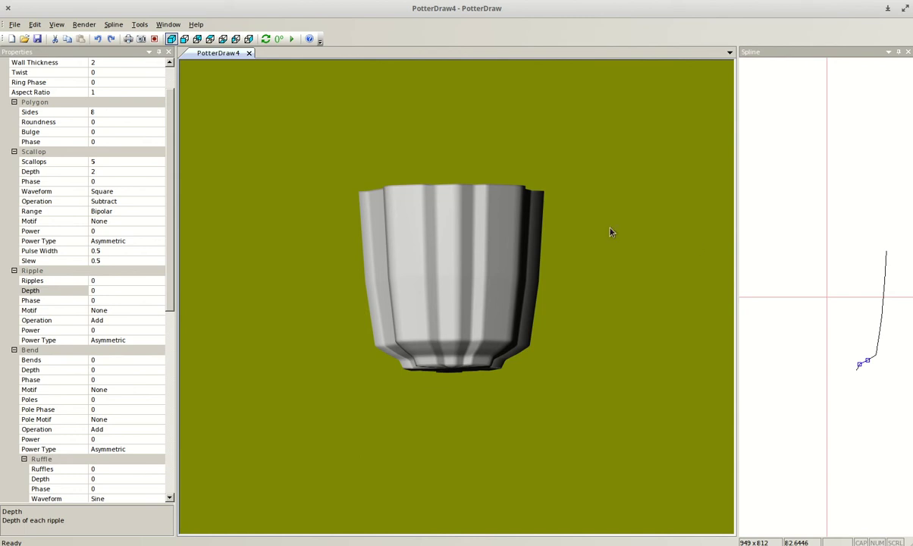
{"action": "left_click", "coordinate": [883, 260]}
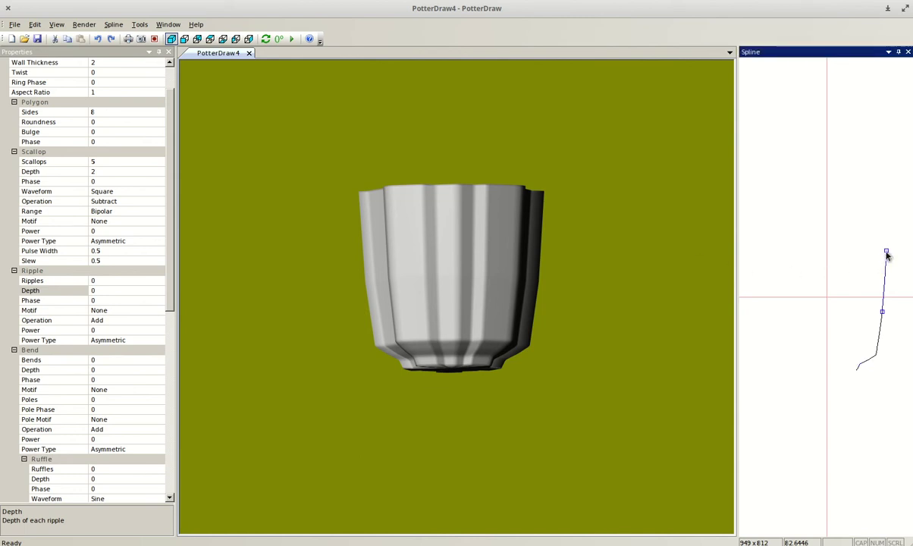
{"action": "left_click_drag", "start_coordinate": [886, 253], "coordinate": [877, 248]}
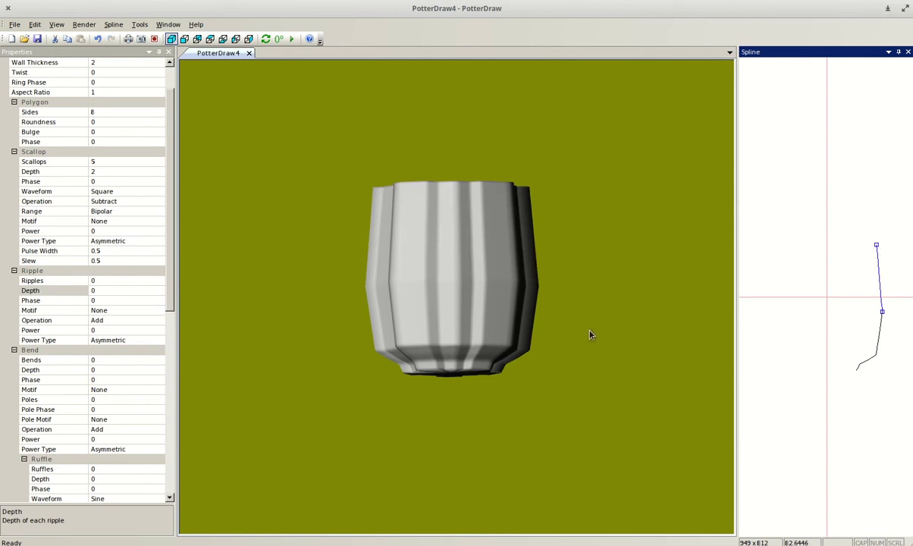
{"action": "left_click_drag", "start_coordinate": [582, 357], "coordinate": [383, 253]}
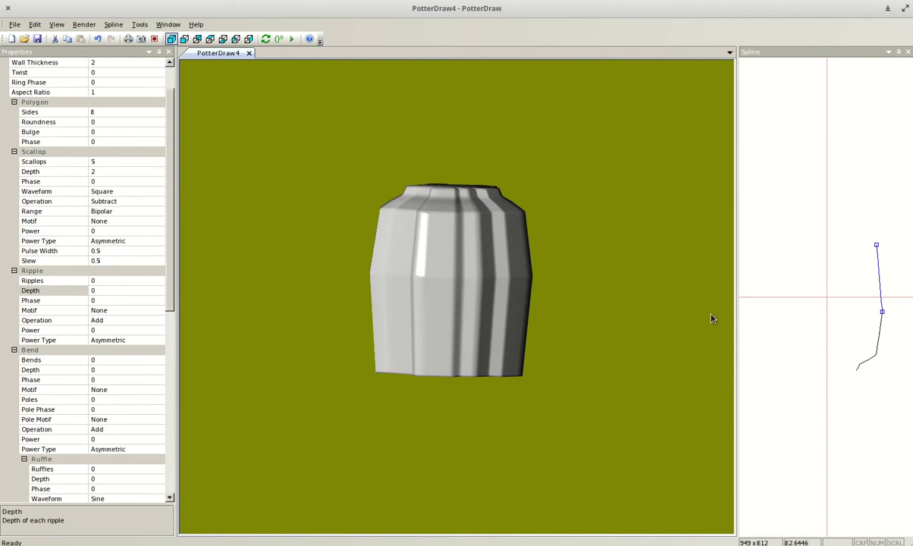
Widen the rim by moving the top spline node outward, and nudge the node below it outward so the upper wall stands nearly vertical
{"action": "mouse_move", "coordinate": [877, 246]}
{"action": "left_mouse_down"}
{"action": "mouse_move", "coordinate": [890, 249]}
{"action": "mouse_move", "coordinate": [884, 254]}
{"action": "left_mouse_up"}
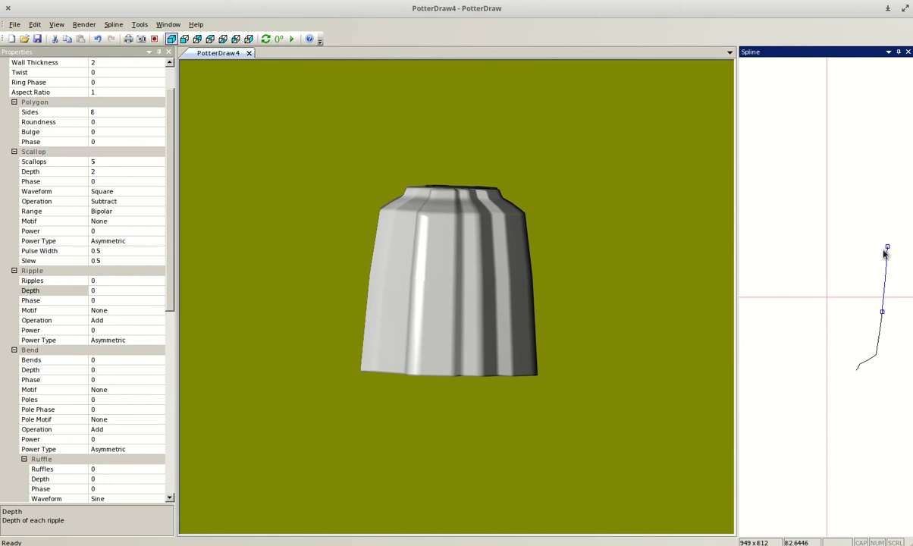
{"action": "left_click", "coordinate": [884, 310]}
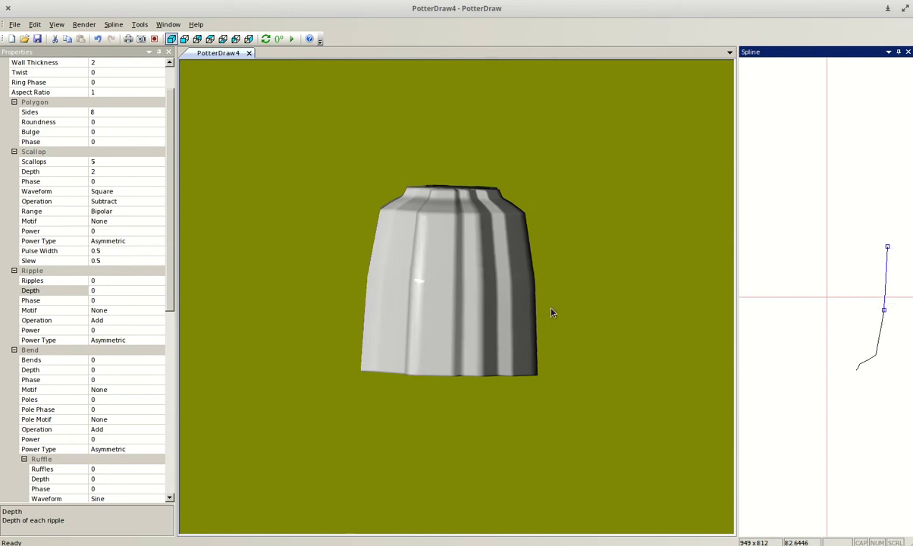
{"action": "left_click_drag", "start_coordinate": [887, 247], "coordinate": [885, 248]}
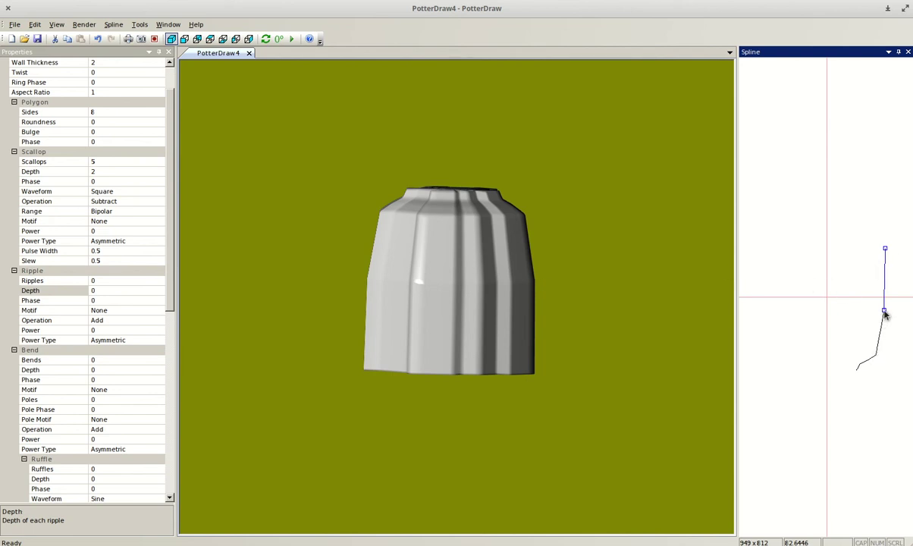
Try a lower, rounder wall bend by moving the spline node below the rim down toward the foot
{"action": "left_click_drag", "start_coordinate": [883, 310], "coordinate": [881, 338]}
{"action": "left_click_drag", "start_coordinate": [575, 314], "coordinate": [422, 177]}
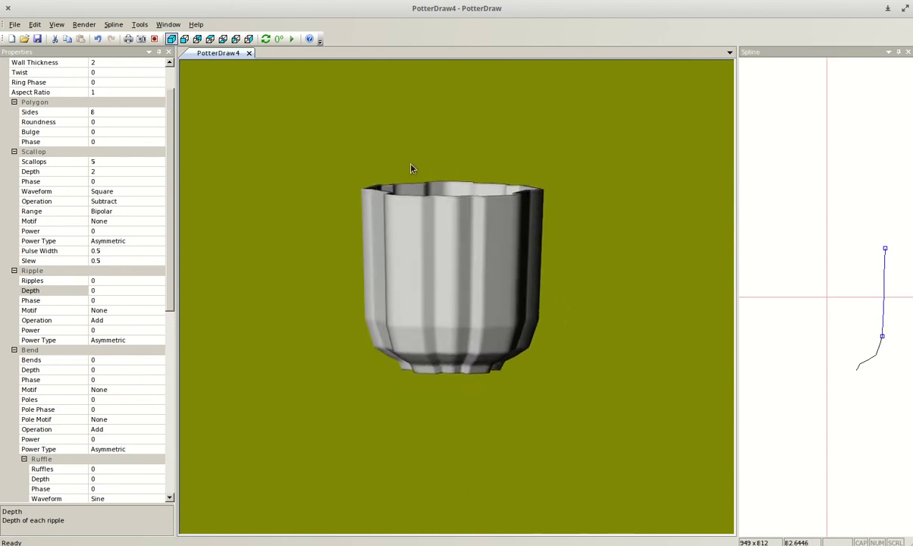
{"action": "left_click", "coordinate": [882, 336]}
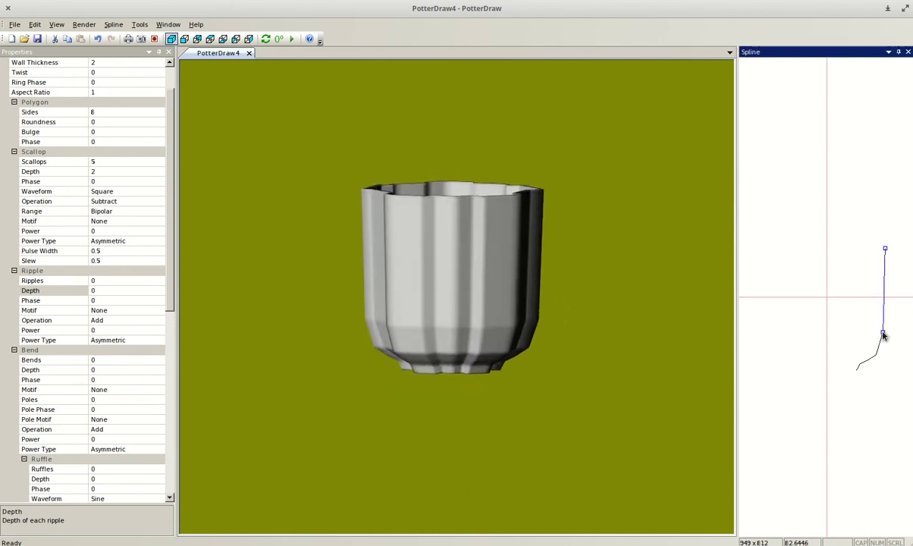
{"action": "left_click_drag", "start_coordinate": [569, 332], "coordinate": [574, 324]}
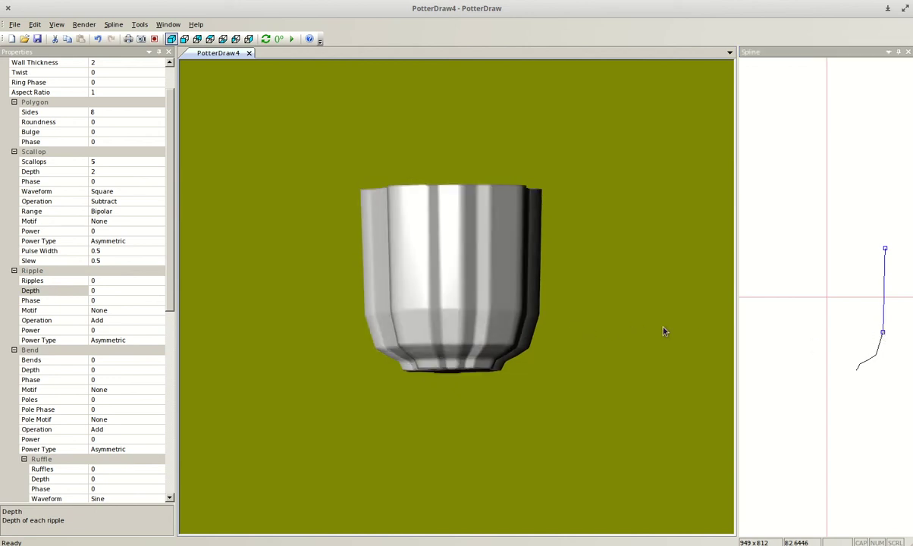
Raise the spline node below the rim to about mid-height of the wall, and fine-tune the rim node
{"action": "left_click_drag", "start_coordinate": [882, 332], "coordinate": [884, 312]}
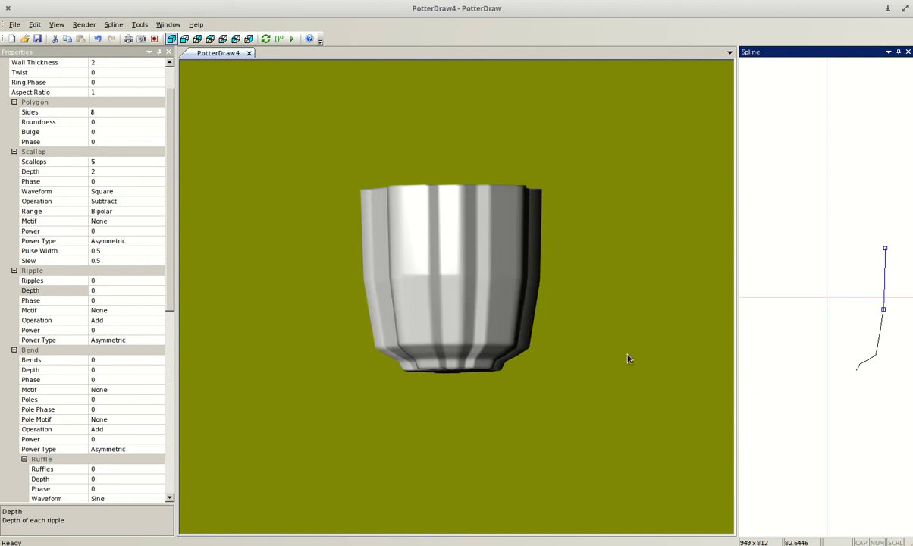
{"action": "left_click_drag", "start_coordinate": [627, 359], "coordinate": [585, 365]}
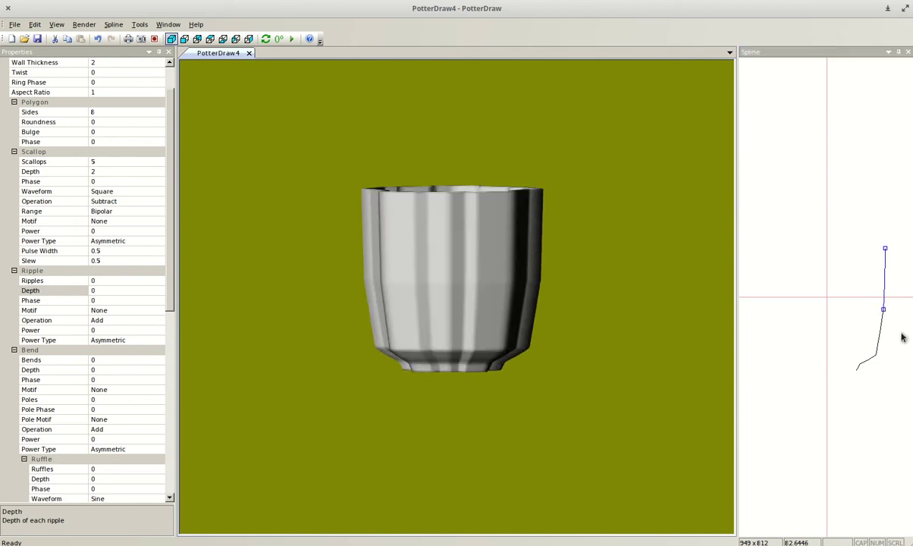
{"action": "left_click_drag", "start_coordinate": [886, 250], "coordinate": [884, 249]}
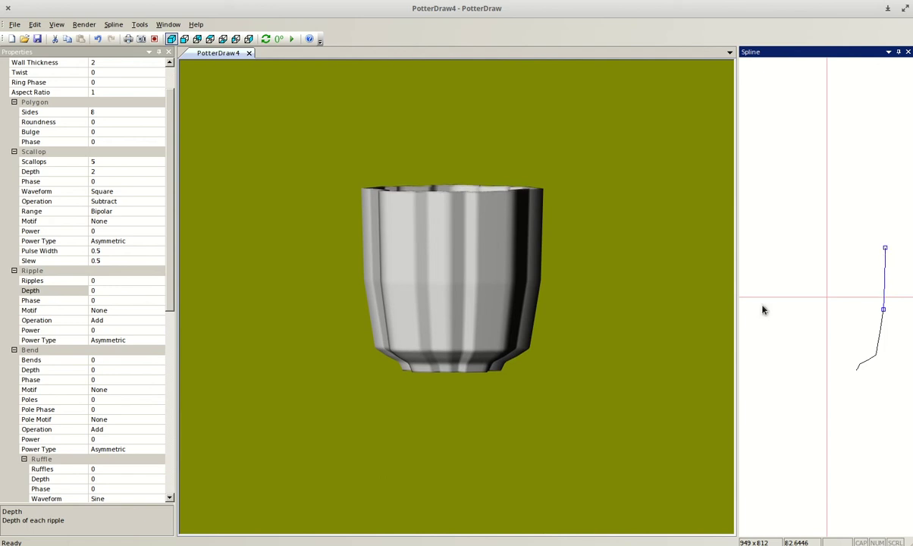
{"action": "left_click_drag", "start_coordinate": [588, 379], "coordinate": [574, 392]}
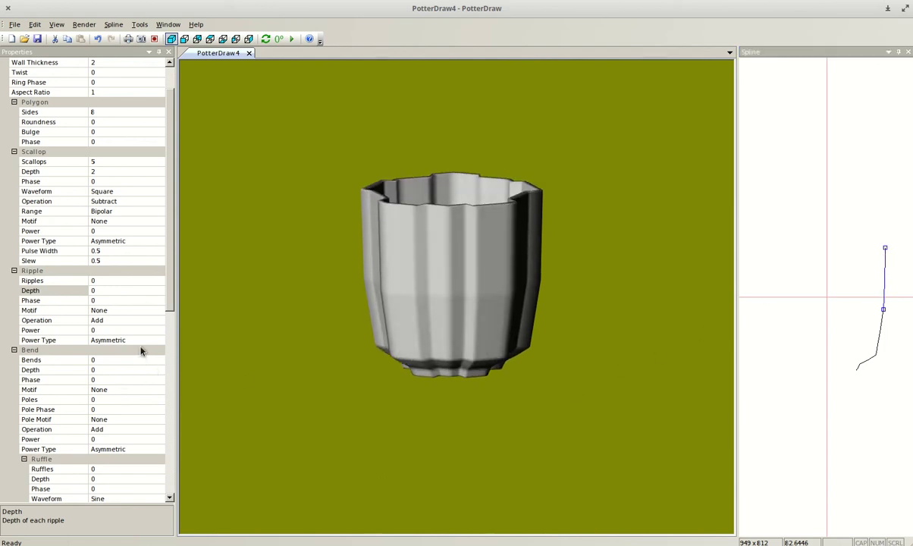
Review the bend, ruffle, helix and texture properties, and examine the cup from several angles
{"action": "scroll", "coordinate": [140, 350], "scroll_direction": "down", "scroll_amount": 3}
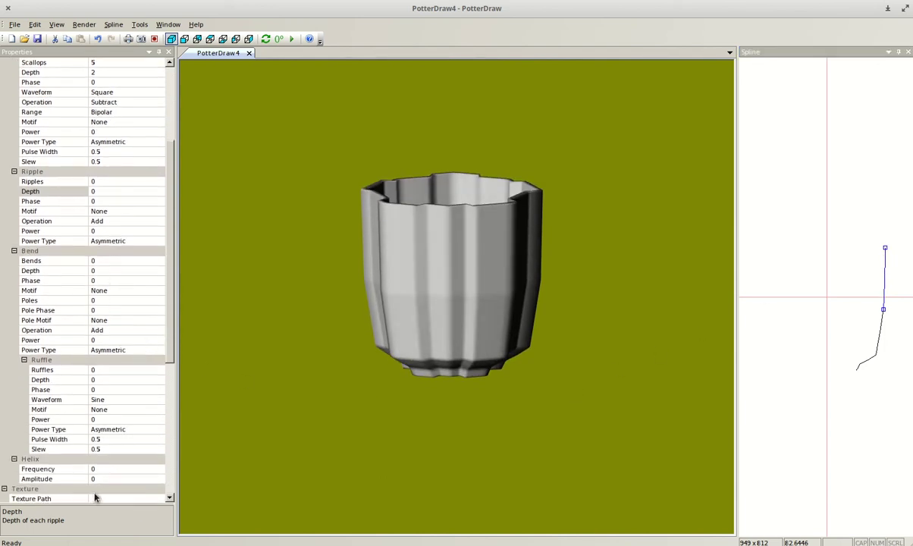
{"action": "scroll", "coordinate": [105, 345], "scroll_direction": "down", "scroll_amount": 4}
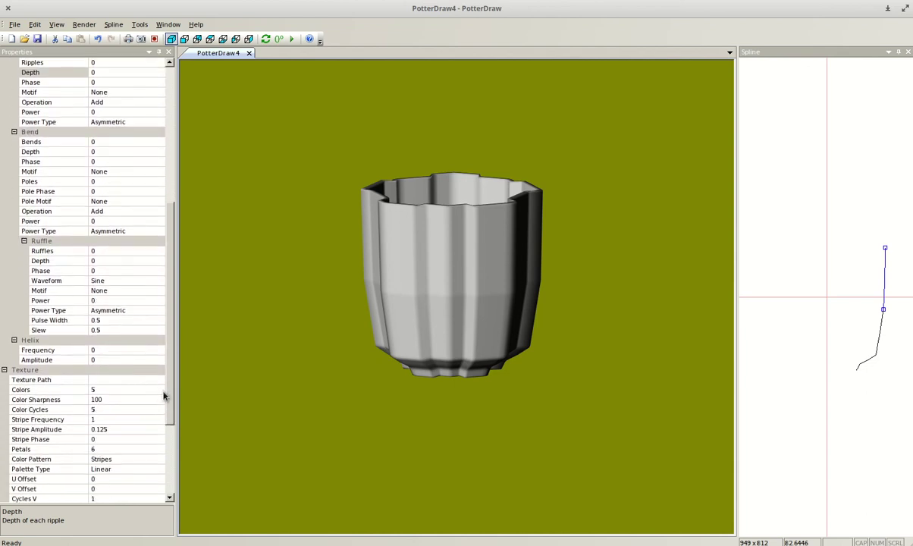
{"action": "left_click_drag", "start_coordinate": [172, 402], "coordinate": [179, 309]}
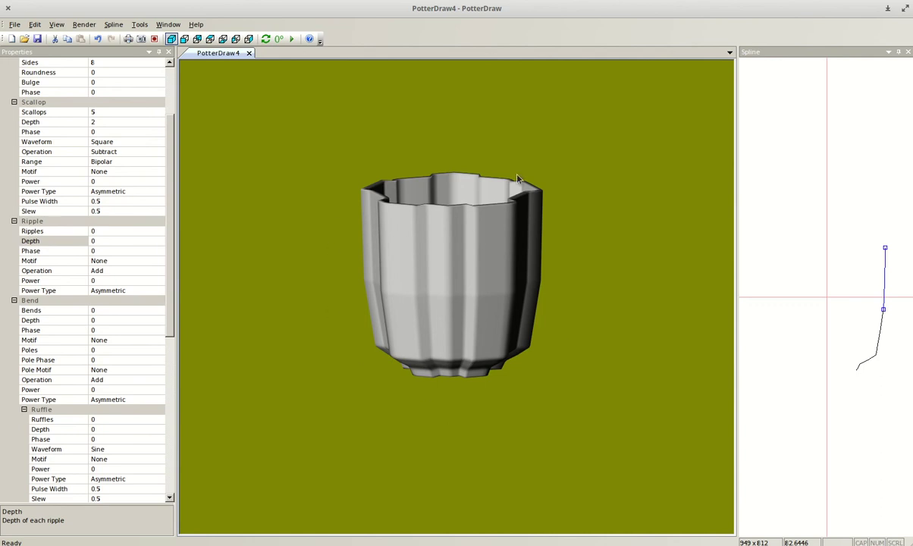
{"action": "left_click_drag", "start_coordinate": [517, 179], "coordinate": [467, 383]}
{"action": "left_click_drag", "start_coordinate": [540, 273], "coordinate": [342, 328]}
{"action": "left_click_drag", "start_coordinate": [407, 308], "coordinate": [558, 291]}
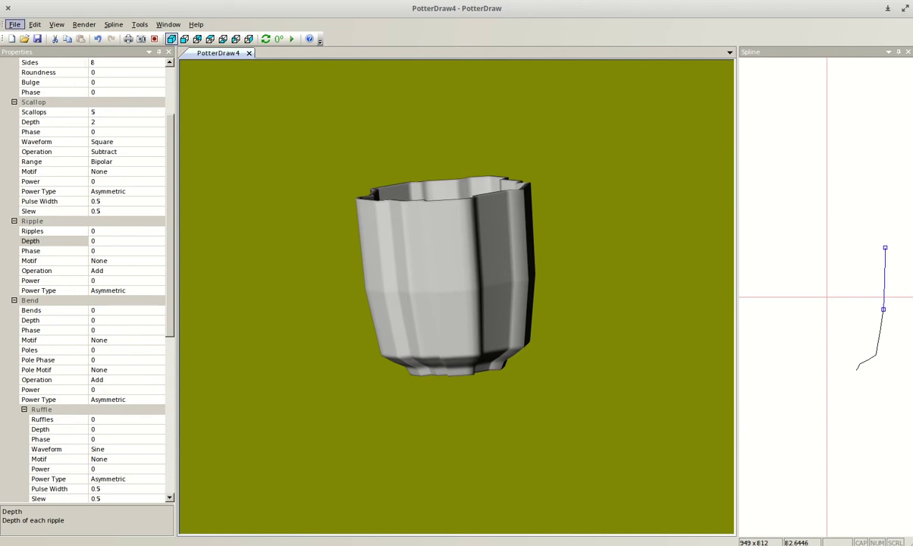
Save the design as testcup.pdr in My Documents
{"action": "left_click", "coordinate": [13, 27]}
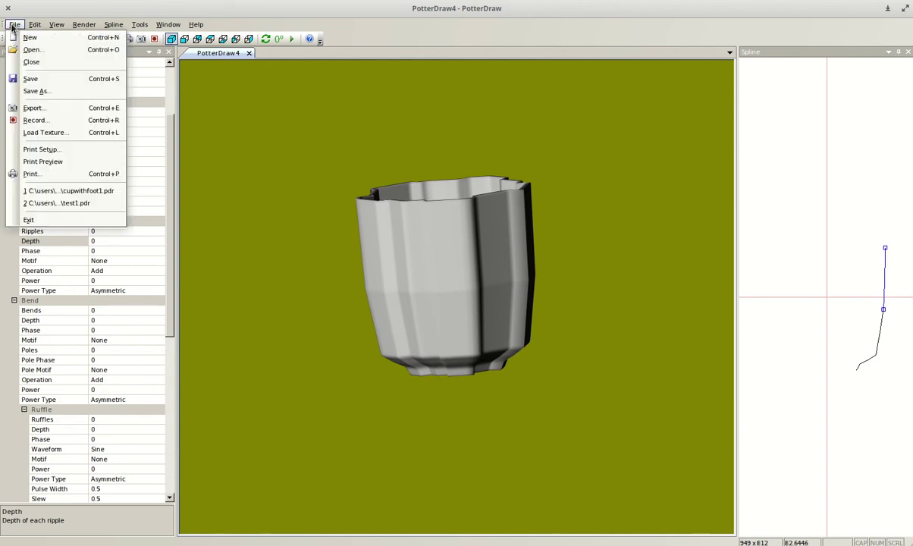
{"action": "left_click", "coordinate": [33, 90]}
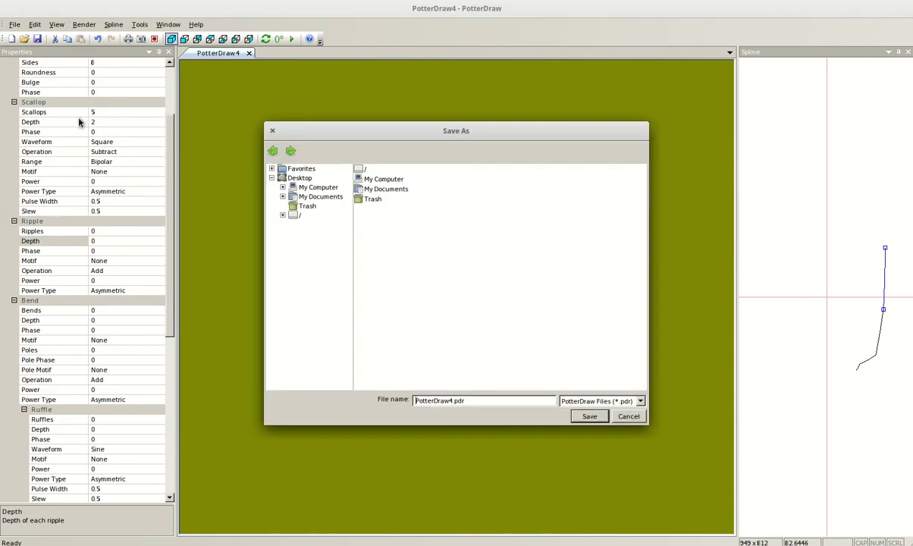
{"action": "left_click", "coordinate": [320, 197]}
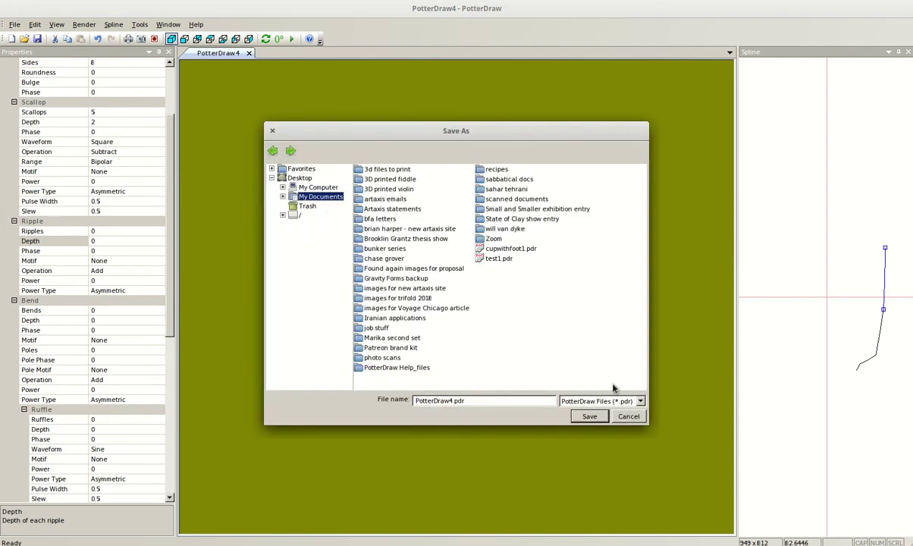
{"action": "left_click_drag", "start_coordinate": [454, 400], "coordinate": [404, 400]}
{"action": "type", "text": "test"}
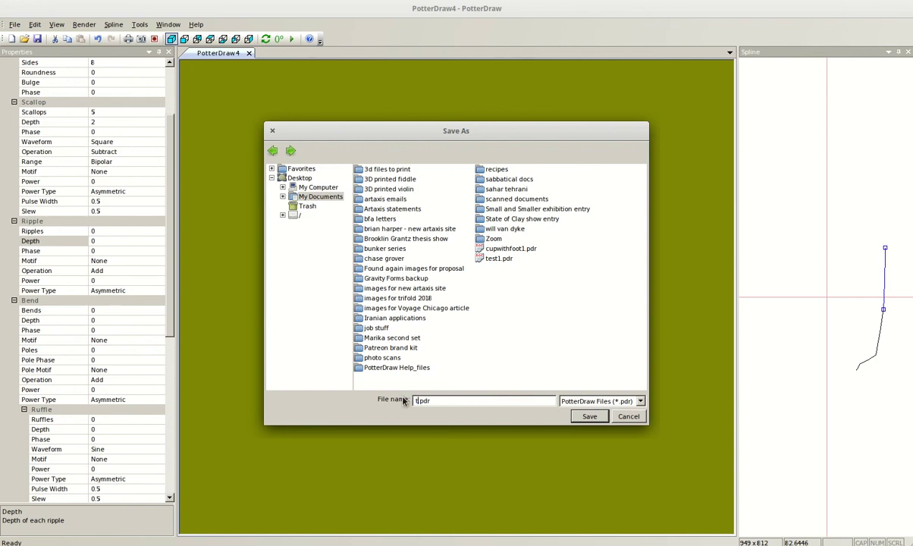
{"action": "type", "text": "cup"}
{"action": "left_click", "coordinate": [590, 415]}
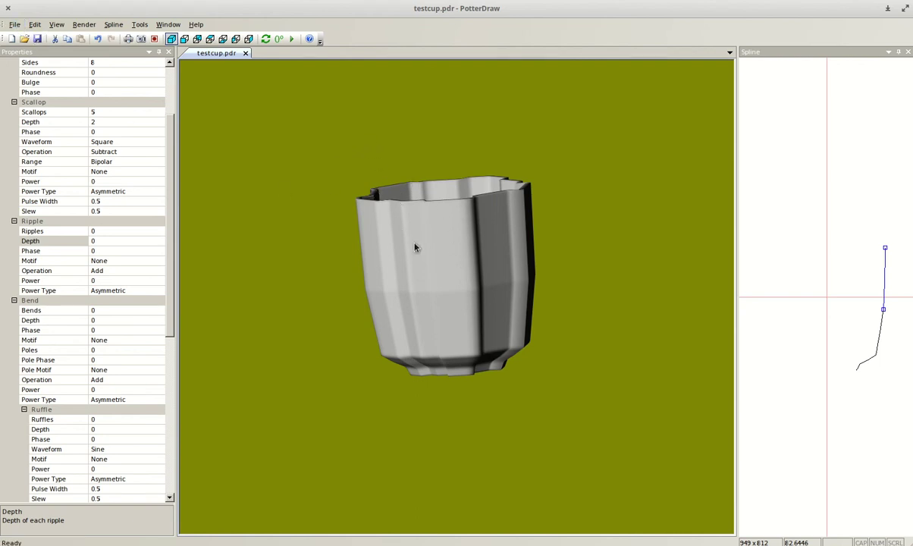
Export the cup as an STL file named testcup to My Documents
{"action": "left_click", "coordinate": [15, 24]}
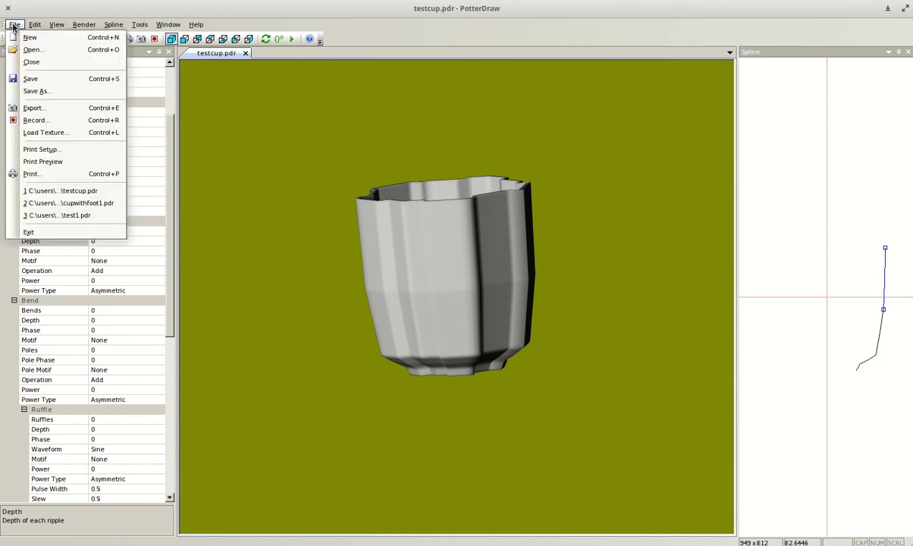
{"action": "left_click", "coordinate": [32, 109]}
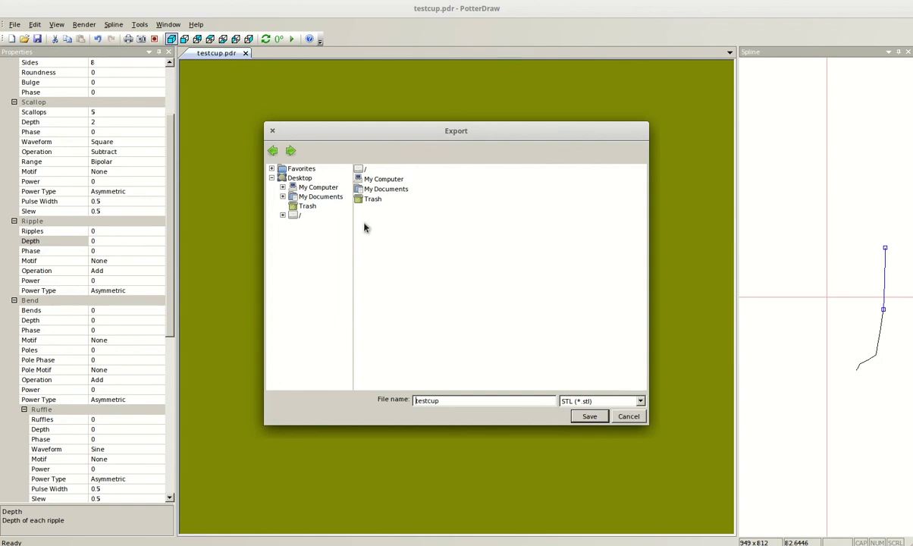
{"action": "left_click", "coordinate": [318, 197]}
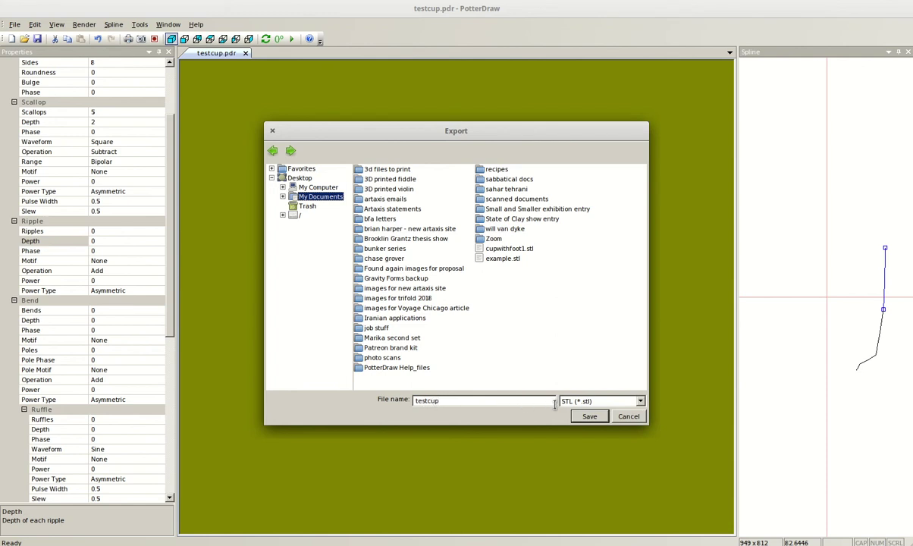
{"action": "left_click", "coordinate": [588, 417]}
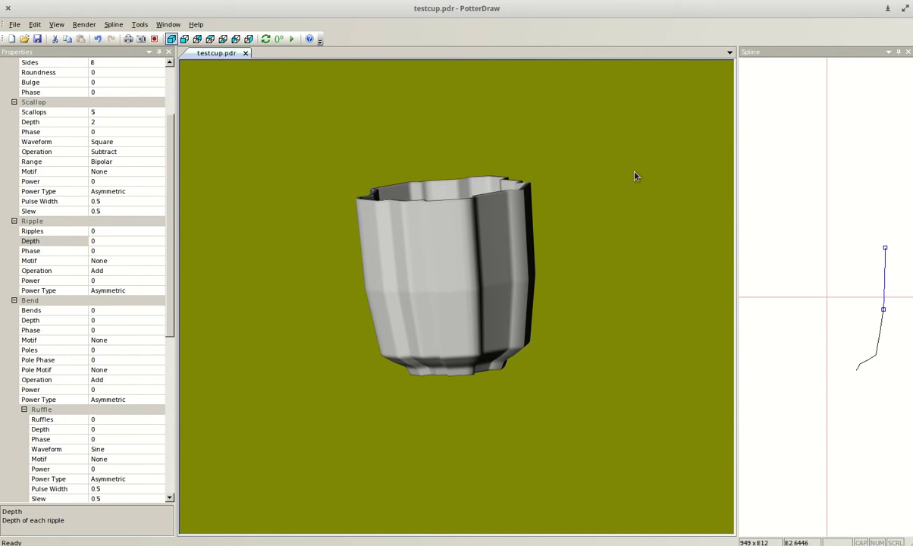
{"action": "left_click_drag", "start_coordinate": [635, 176], "coordinate": [622, 384]}
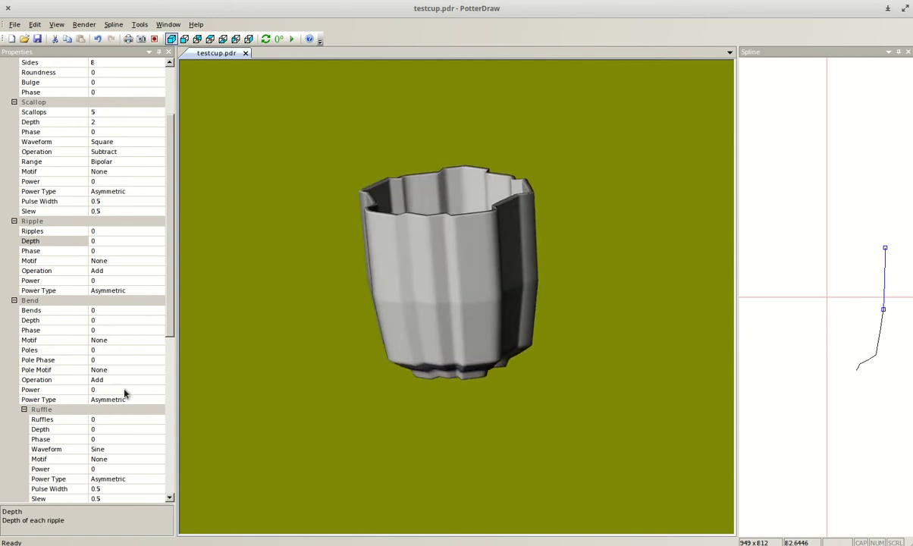
{"action": "left_click_drag", "start_coordinate": [572, 359], "coordinate": [572, 335]}
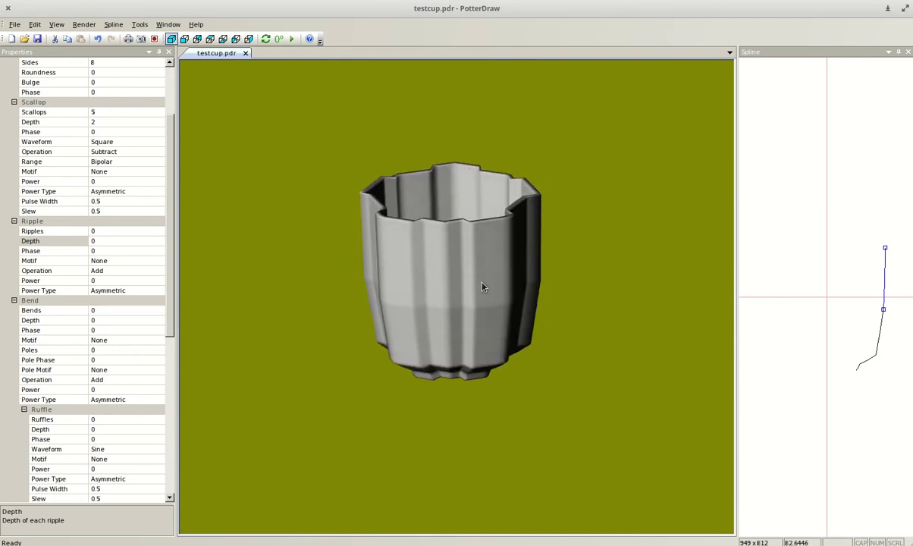